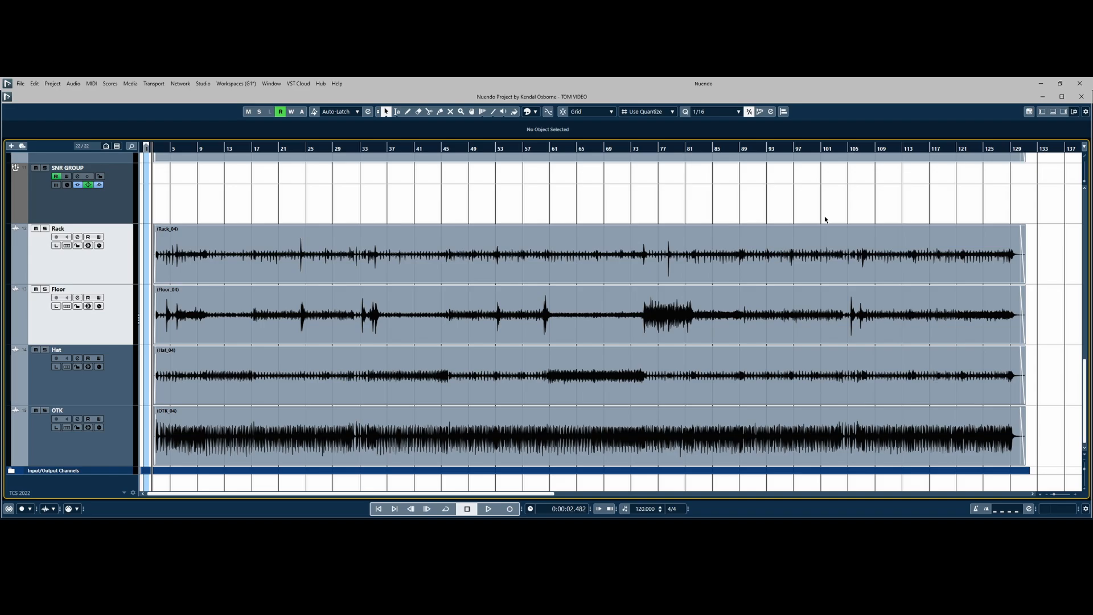
Play back the drum recording and solo the Rack and Floor tom tracks to hear their cymbal bleed
{"action": "key", "text": "space"}
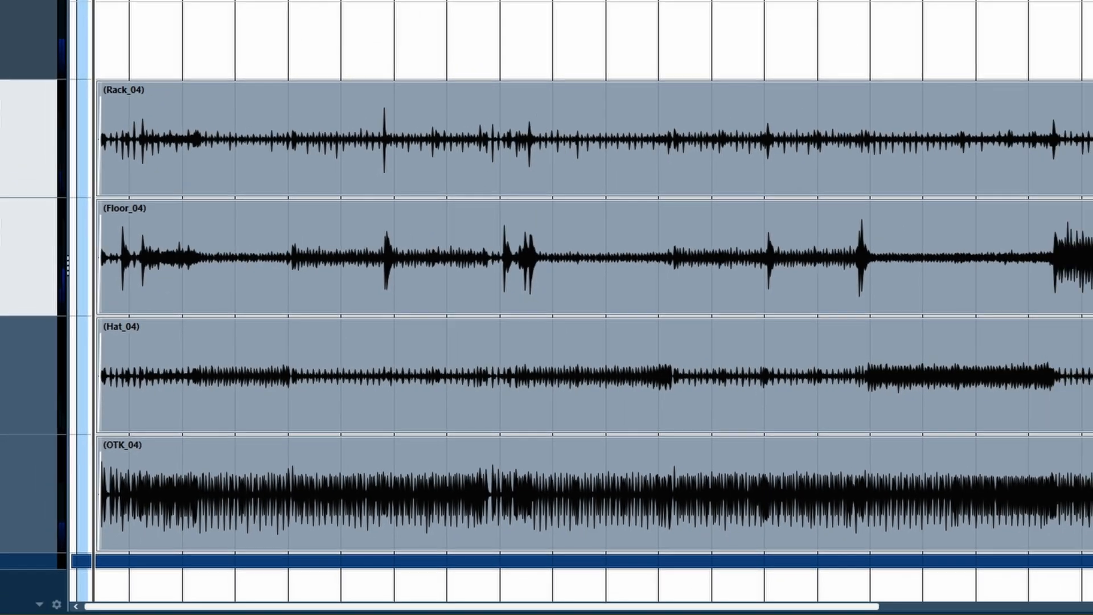
{"action": "key", "text": "s"}
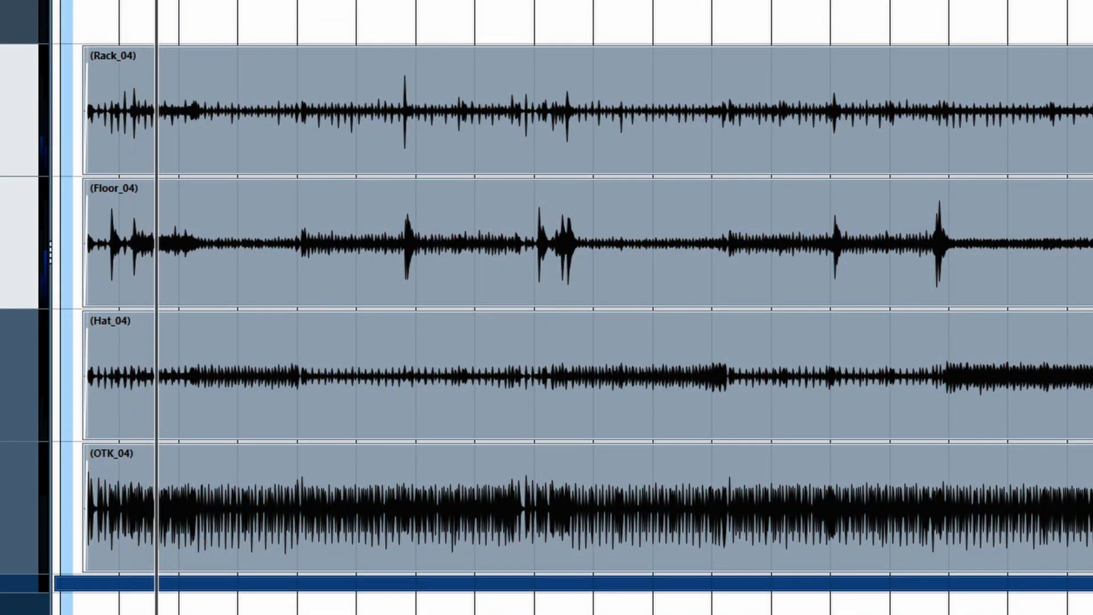
{"action": "key", "text": "space"}
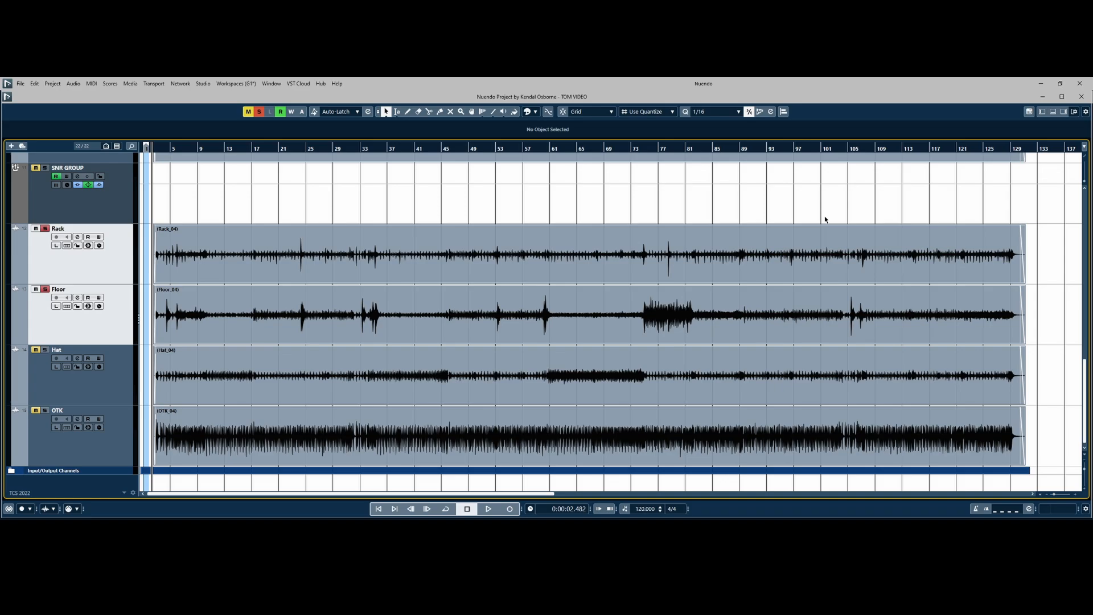
Select the Rack and Floor audio events together and open Direct Offline Processing for them
{"action": "left_click", "coordinate": [697, 241]}
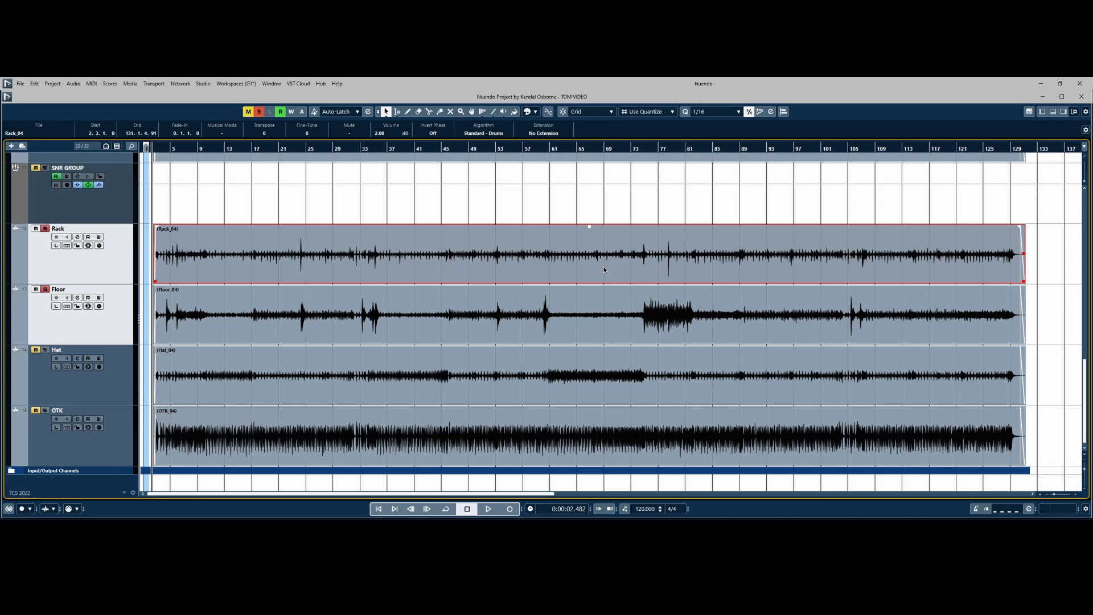
{"action": "left_click", "coordinate": [564, 295], "text": "shift"}
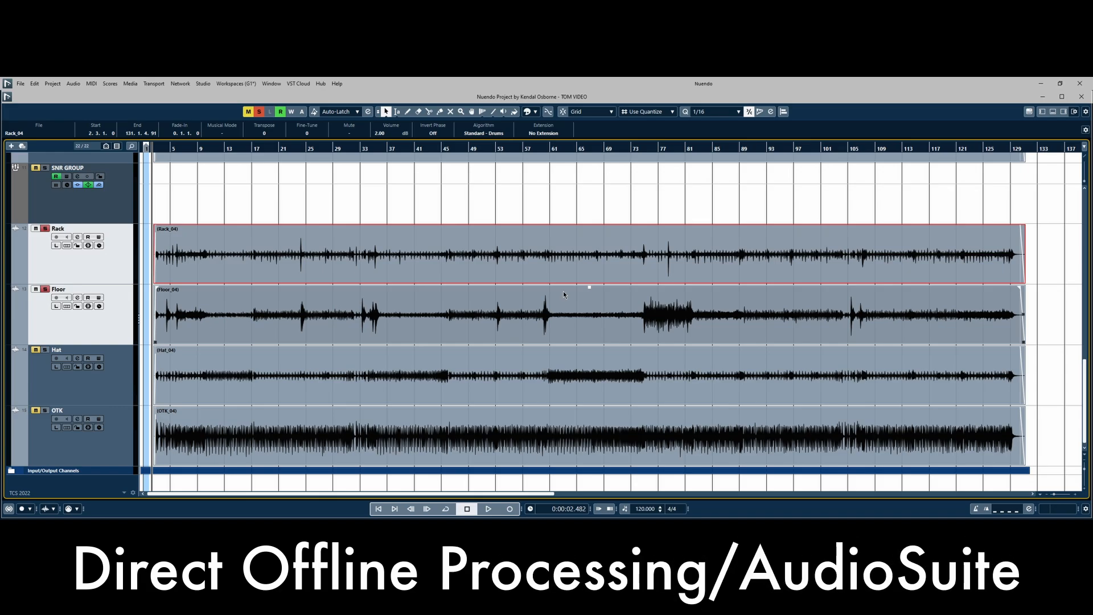
{"action": "left_click", "coordinate": [564, 295], "text": "shift"}
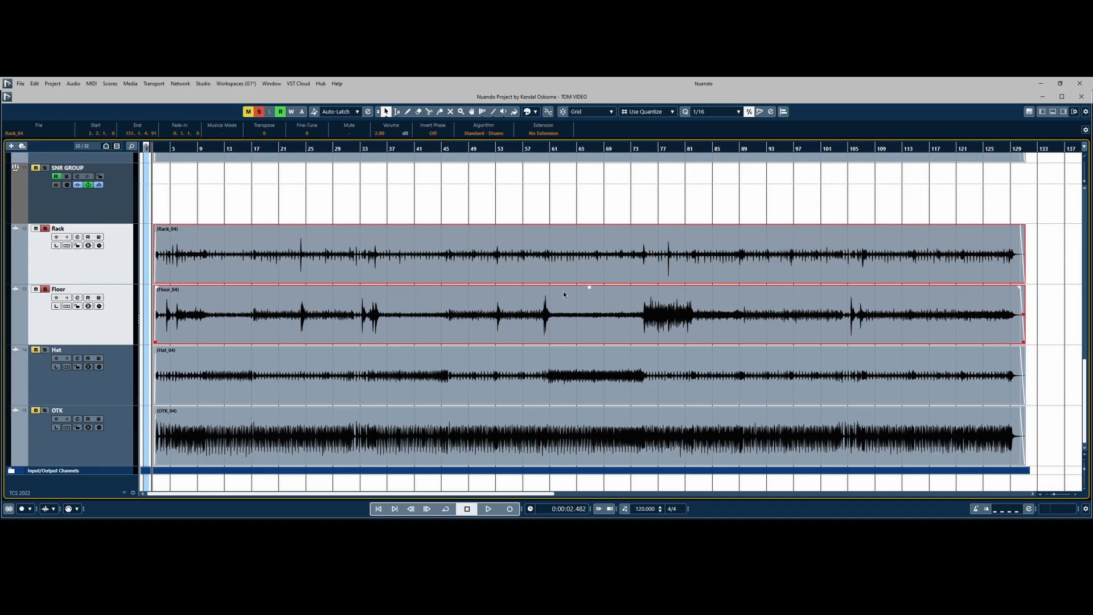
{"action": "key", "text": "F7"}
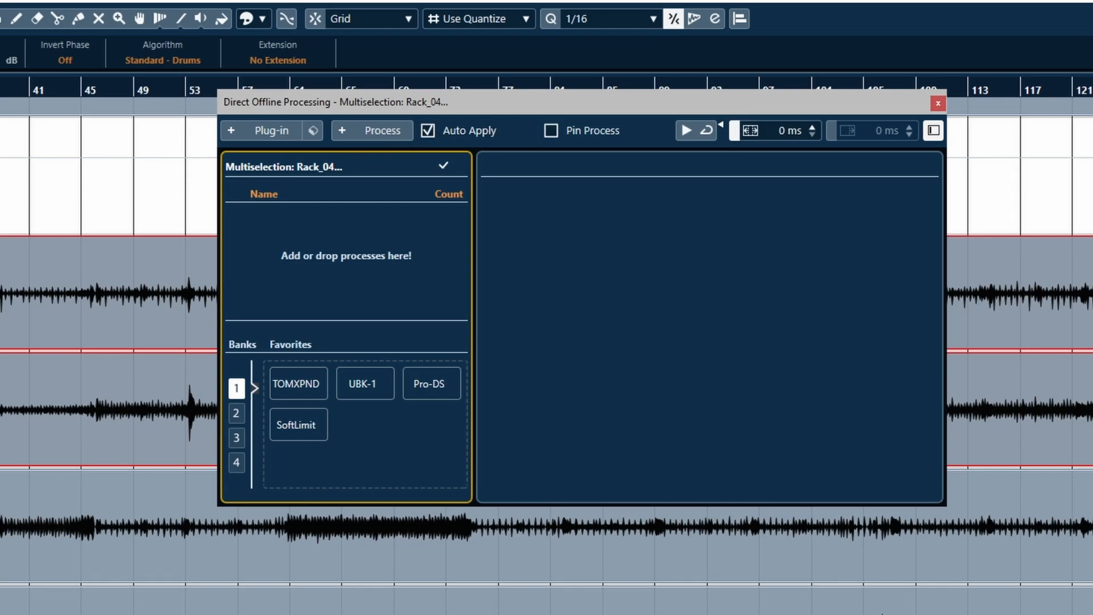
Add Pro-Q 3 as an offline process with a low-pass filter at about 1 kHz and audition the filtered toms
{"action": "left_click", "coordinate": [282, 131]}
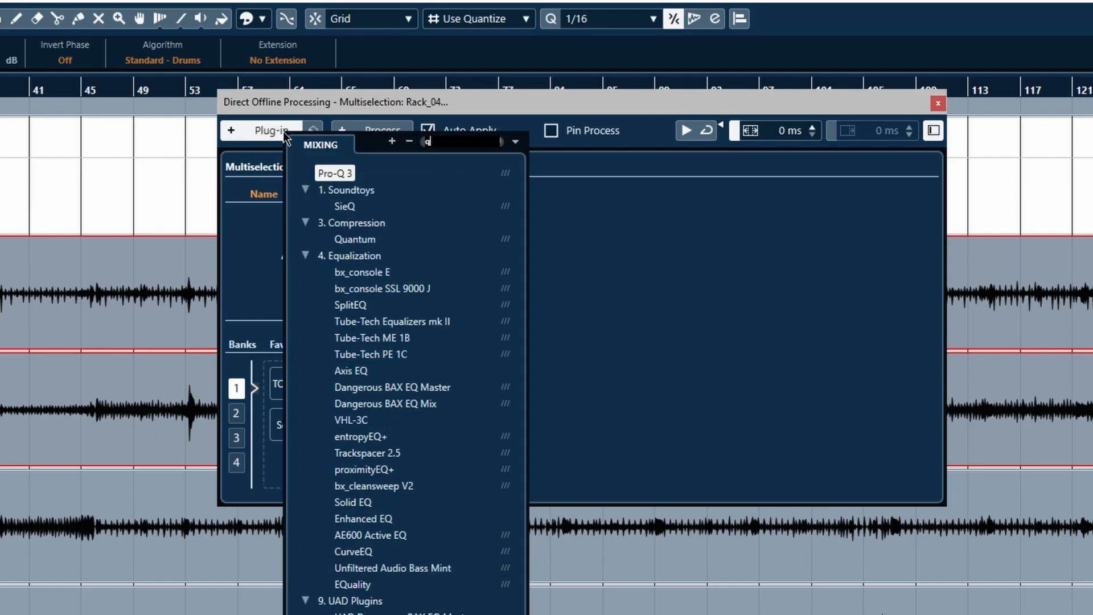
{"action": "left_click", "coordinate": [333, 171]}
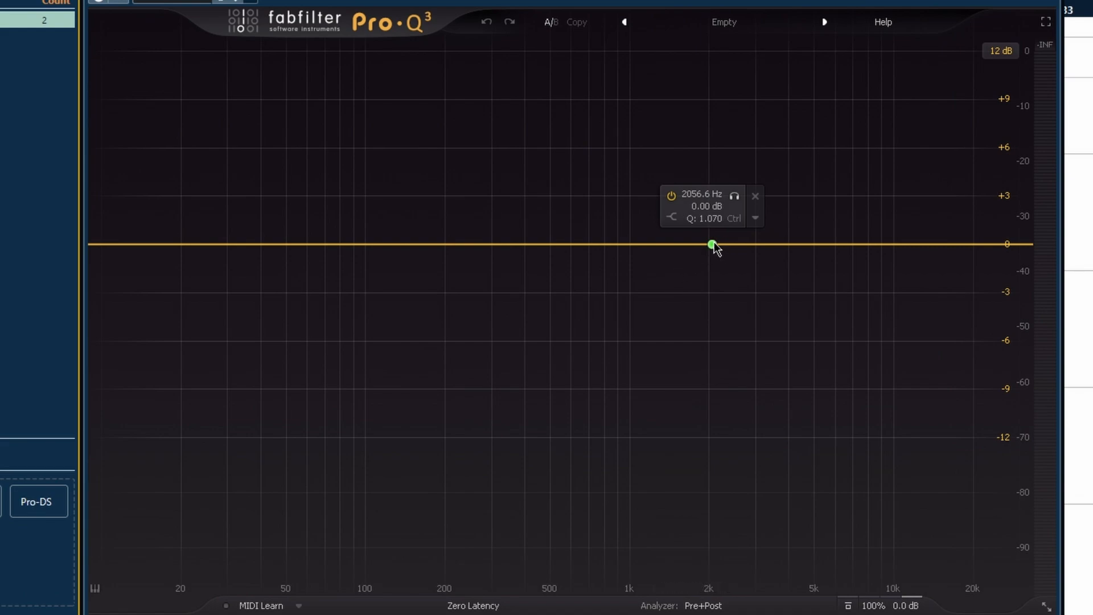
{"action": "left_click_drag", "start_coordinate": [713, 246], "coordinate": [638, 462]}
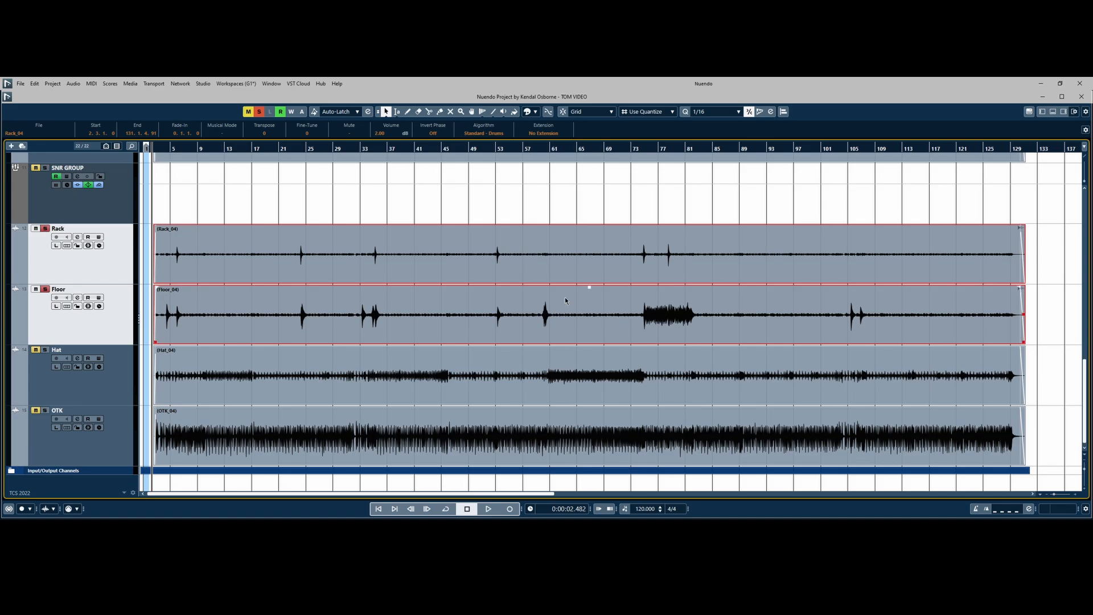
{"action": "left_click_drag", "start_coordinate": [166, 149], "coordinate": [162, 172]}
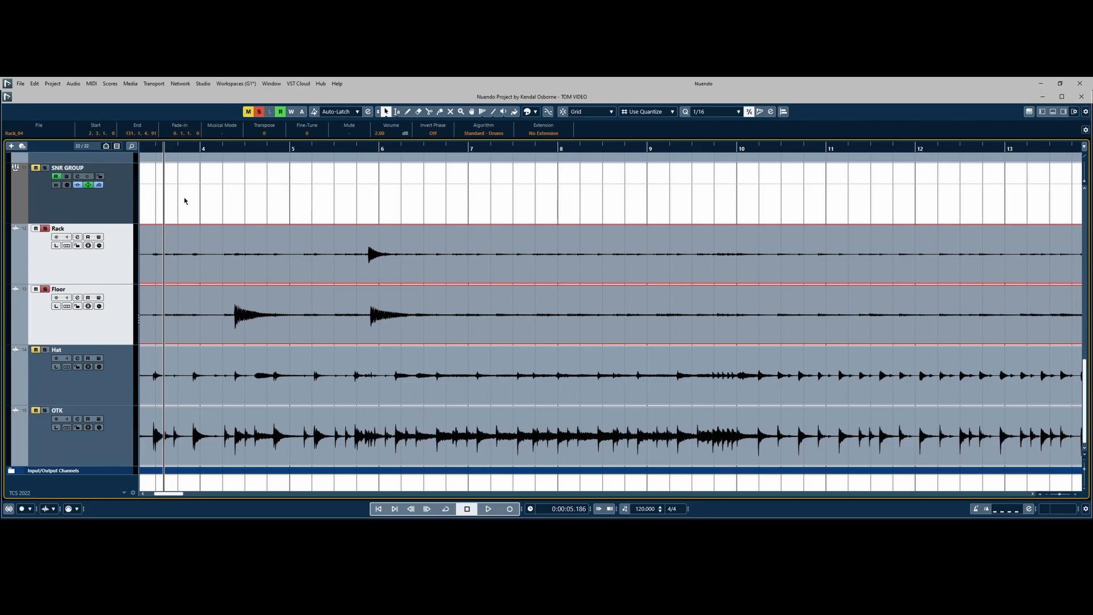
{"action": "key", "text": "space"}
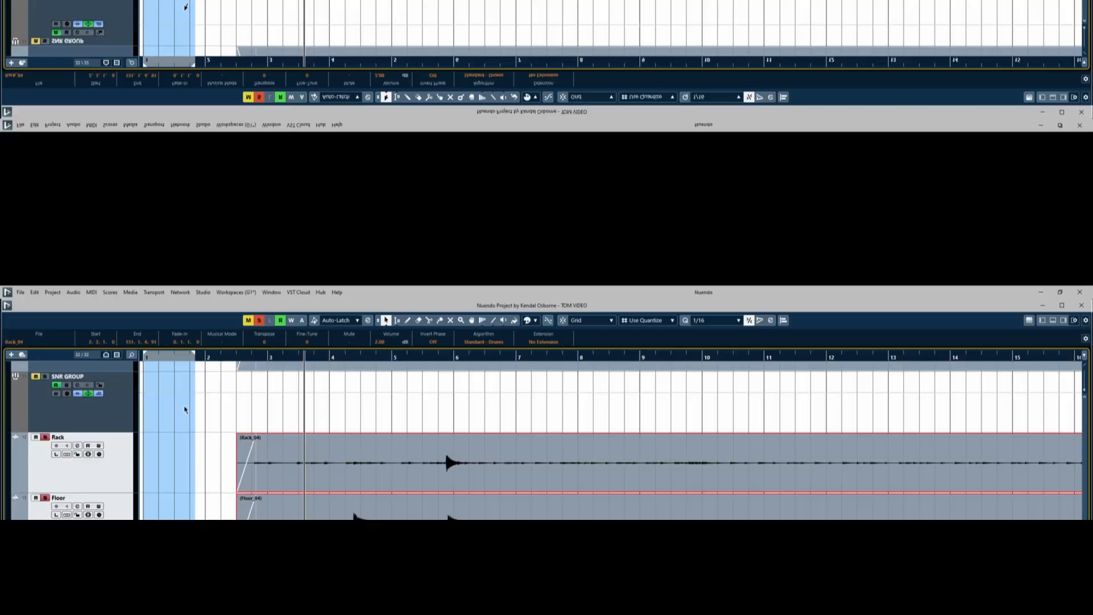
Delete the dead space on both tom tracks before the first Floor hit near bar 4, using the Range Selection tool
{"action": "key", "text": "g"}
{"action": "key", "text": "g"}
{"action": "key", "text": "g"}
{"action": "key", "text": "g"}
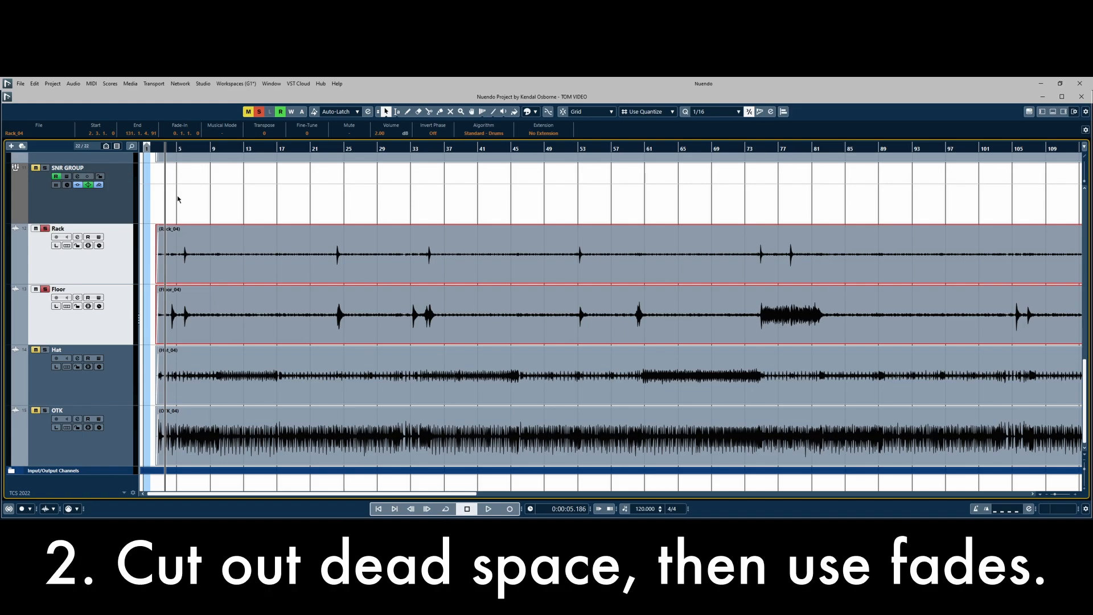
{"action": "key", "text": "h"}
{"action": "key", "text": "h"}
{"action": "key", "text": "h"}
{"action": "key", "text": "h"}
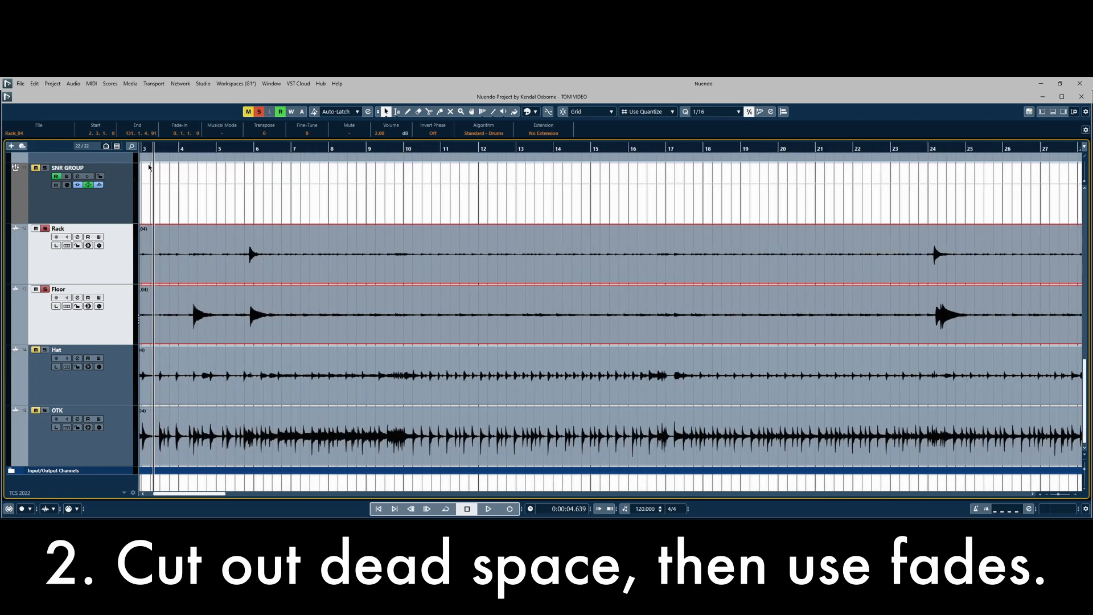
{"action": "scroll", "coordinate": [342, 295], "scroll_direction": "left", "scroll_amount": 2}
{"action": "key", "text": "shift+h"}
{"action": "key", "text": "shift+h"}
{"action": "key", "text": "h"}
{"action": "scroll", "coordinate": [573, 319], "scroll_direction": "right", "scroll_amount": 1}
{"action": "key", "text": "2"}
{"action": "left_click_drag", "start_coordinate": [459, 274], "coordinate": [199, 325]}
{"action": "key", "text": "Delete"}
Isolate the first Floor hit by removing the audio up to the next hit, with a short fade-in and long fade-out
{"action": "left_click_drag", "start_coordinate": [459, 335], "coordinate": [470, 331]}
{"action": "key", "text": "Delete"}
{"action": "key", "text": "a"}
{"action": "left_click_drag", "start_coordinate": [651, 341], "coordinate": [524, 327]}
{"action": "key", "text": "Delete"}
{"action": "key", "text": "a"}
Delete the dead space before and after the first Rack hit near bar 6 and give the hit a long fade-out
{"action": "left_click_drag", "start_coordinate": [443, 265], "coordinate": [655, 267]}
{"action": "key", "text": "Delete"}
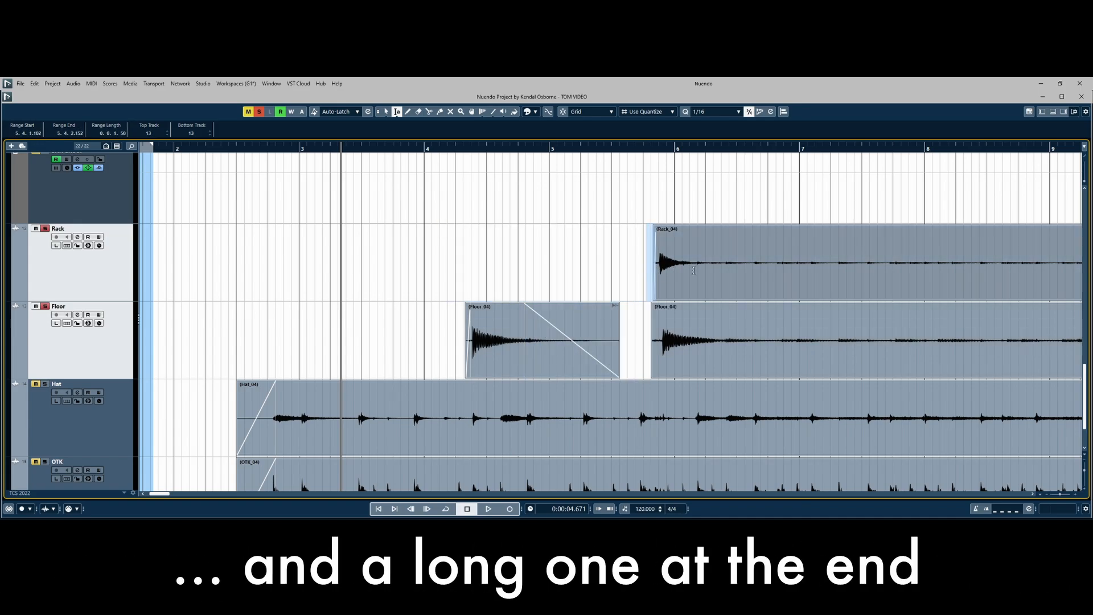
{"action": "left_click_drag", "start_coordinate": [789, 267], "coordinate": [987, 265]}
{"action": "key", "text": "Delete"}
{"action": "left_click_drag", "start_coordinate": [835, 263], "coordinate": [708, 265]}
{"action": "key", "text": "a"}
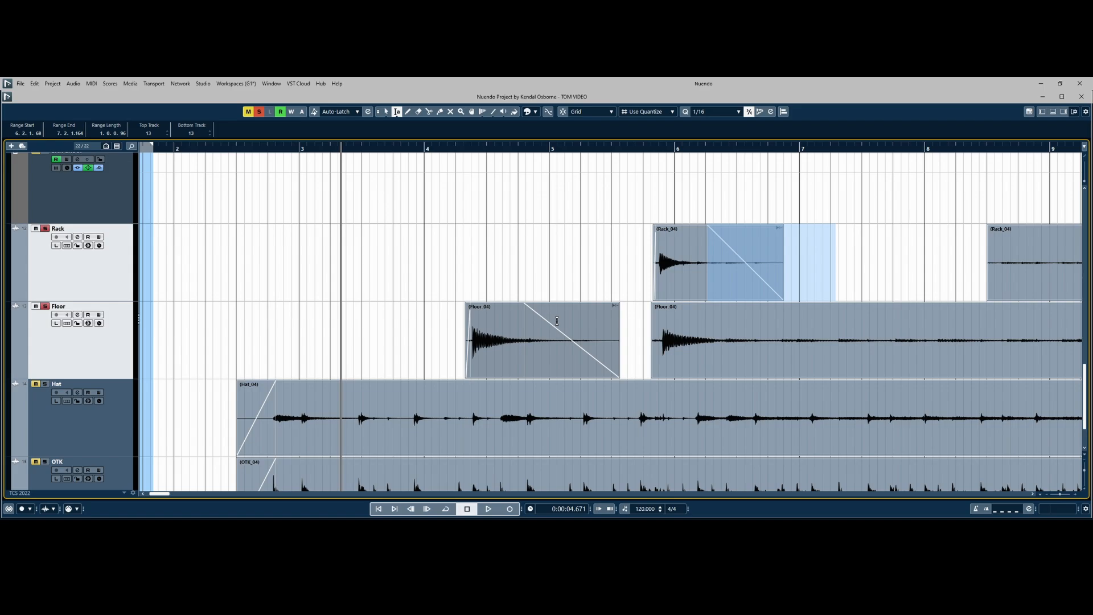
Cut the dead space around the second Floor hit near bar 6 and around the remaining hits on both tom tracks
{"action": "key", "text": "g"}
{"action": "key", "text": "g"}
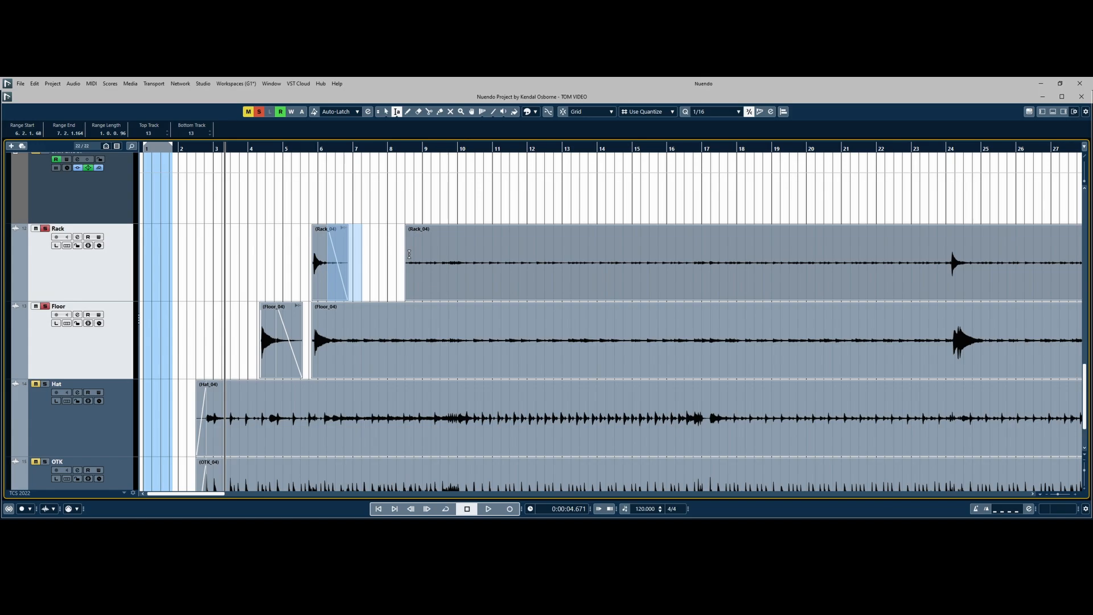
{"action": "left_click_drag", "start_coordinate": [316, 147], "coordinate": [354, 343]}
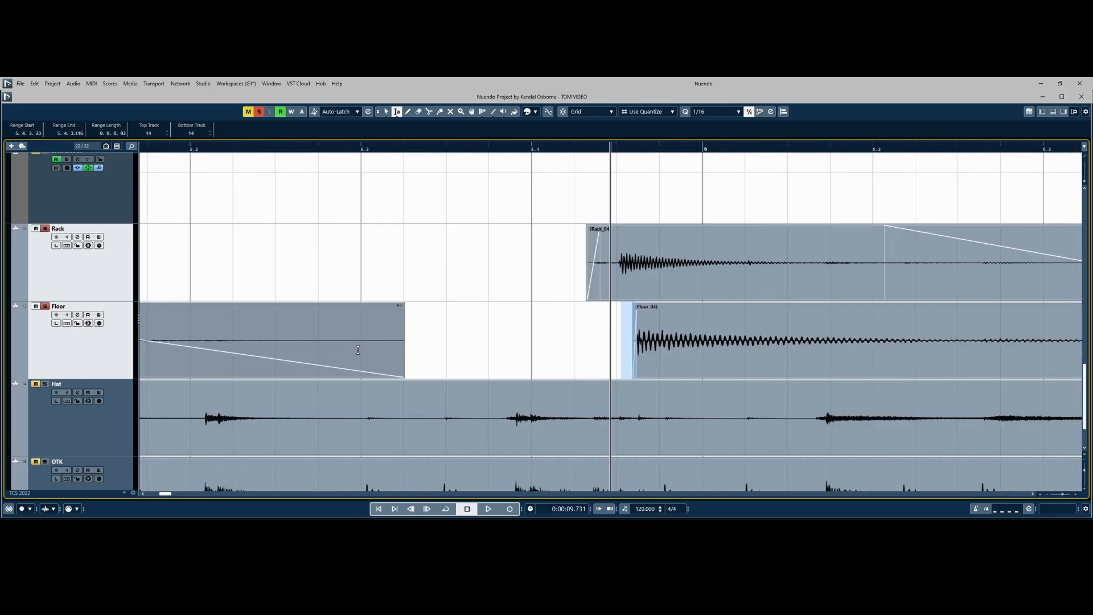
{"action": "left_click_drag", "start_coordinate": [669, 346], "coordinate": [757, 347]}
{"action": "key", "text": "Delete"}
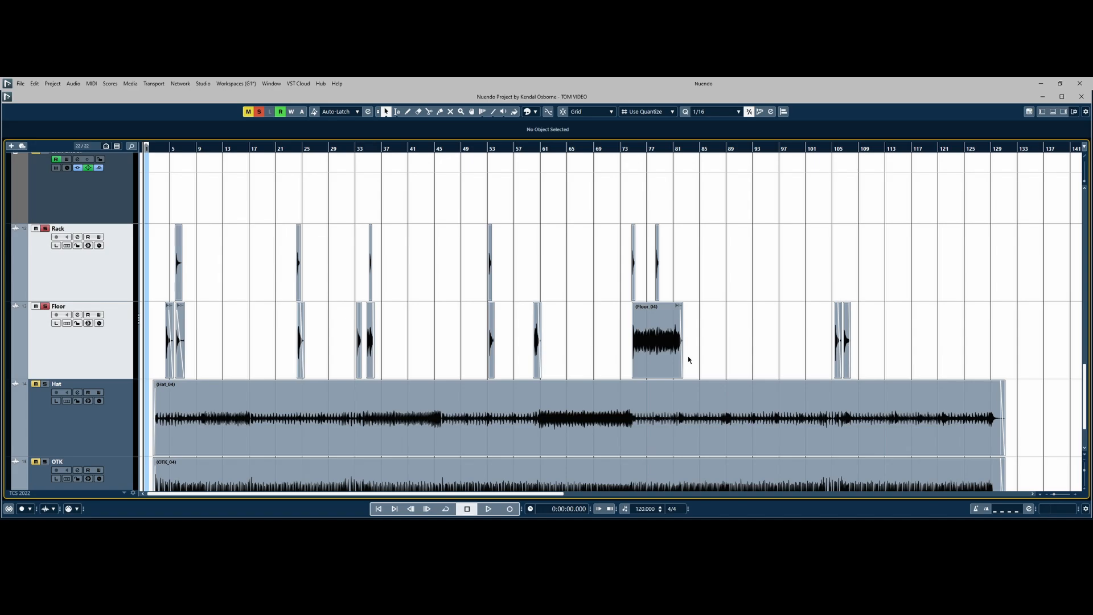
Play back the trimmed tom hits from about bar 4 to check the edits
{"action": "left_click_drag", "start_coordinate": [152, 149], "coordinate": [174, 165]}
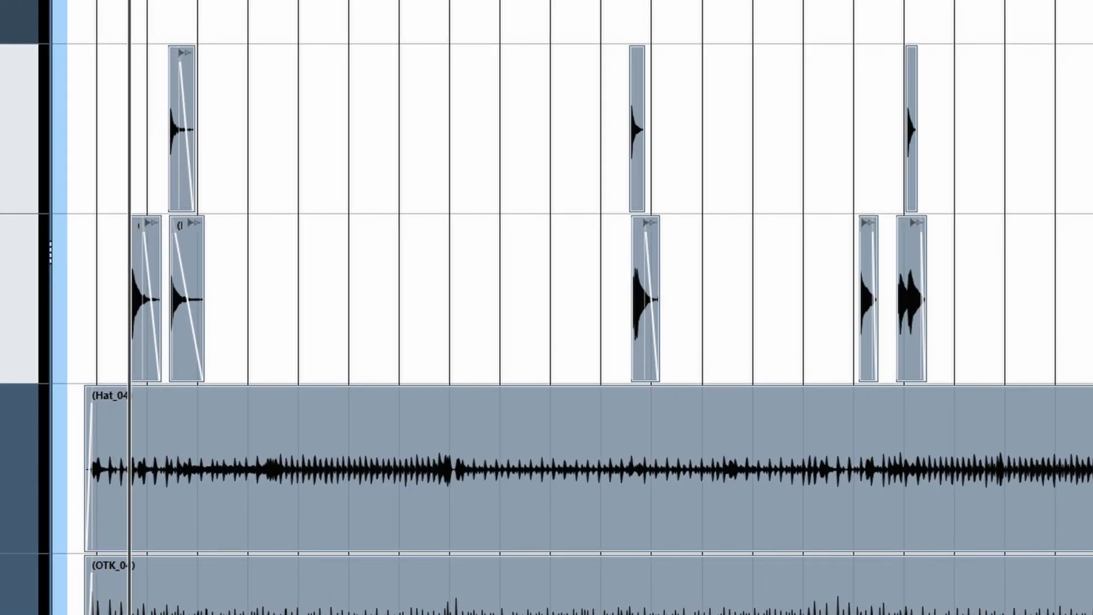
{"action": "key", "text": "g"}
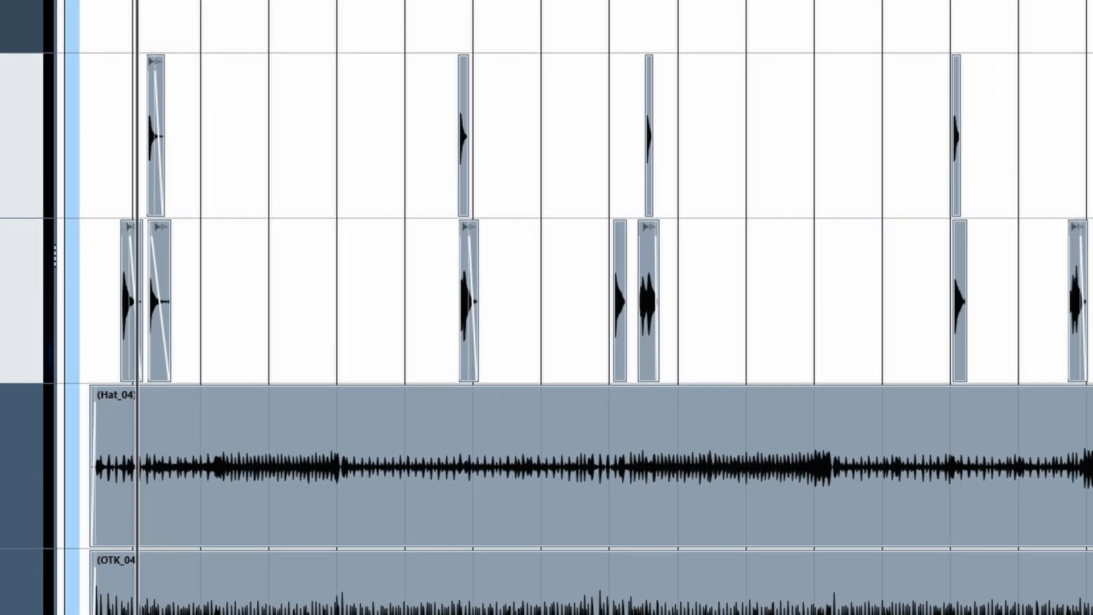
{"action": "key", "text": "space"}
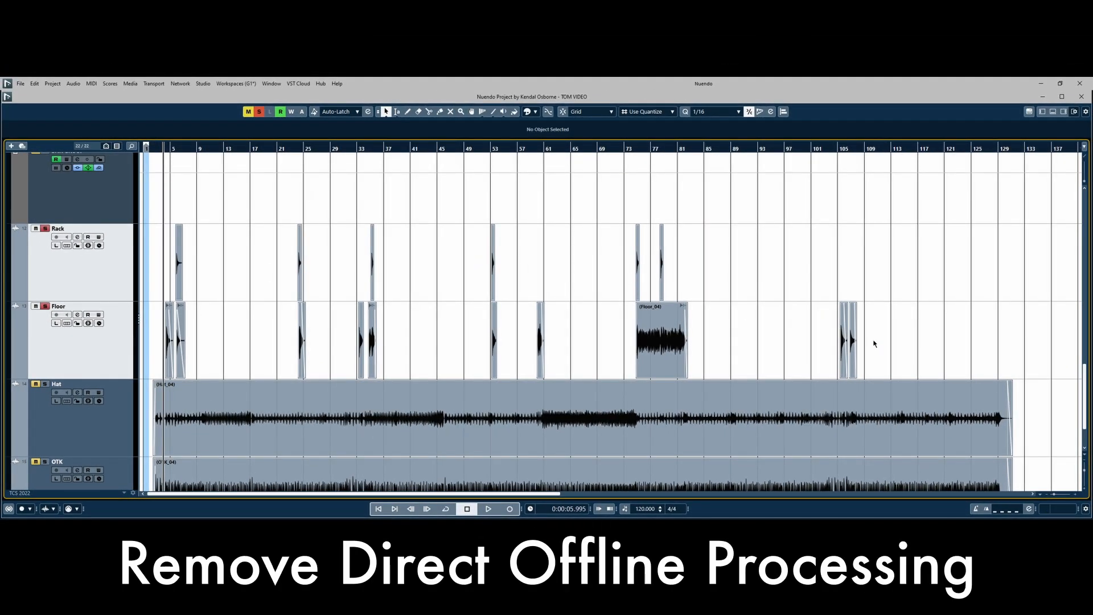
Remove the Pro-Q 3 offline process from all Rack and Floor clips and play back the unfiltered toms
{"action": "left_click_drag", "start_coordinate": [897, 348], "coordinate": [139, 235]}
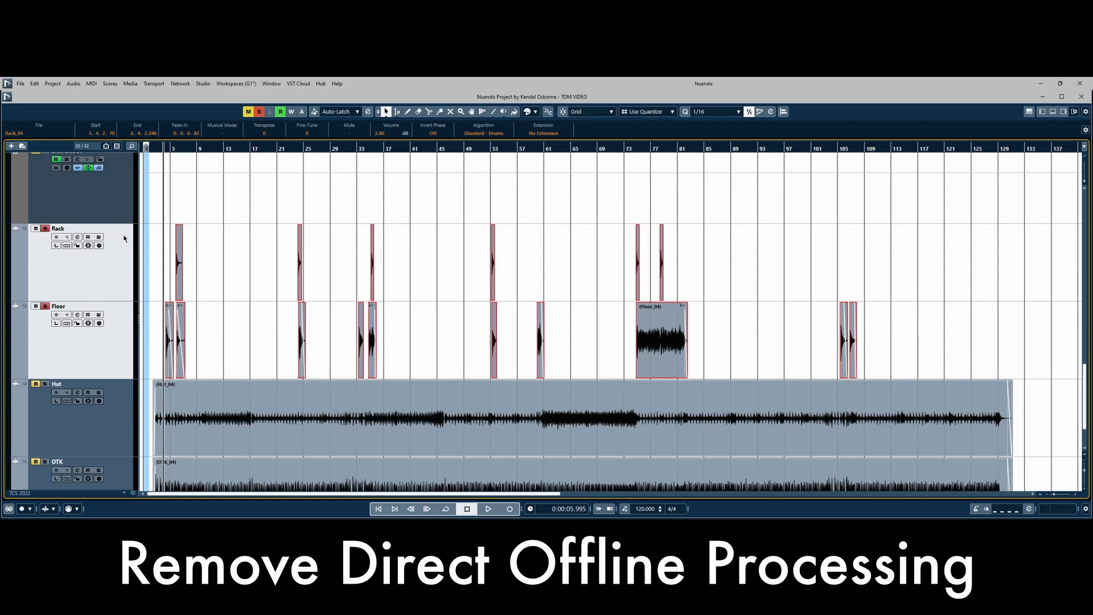
{"action": "key", "text": "F7"}
{"action": "right_click", "coordinate": [449, 152]}
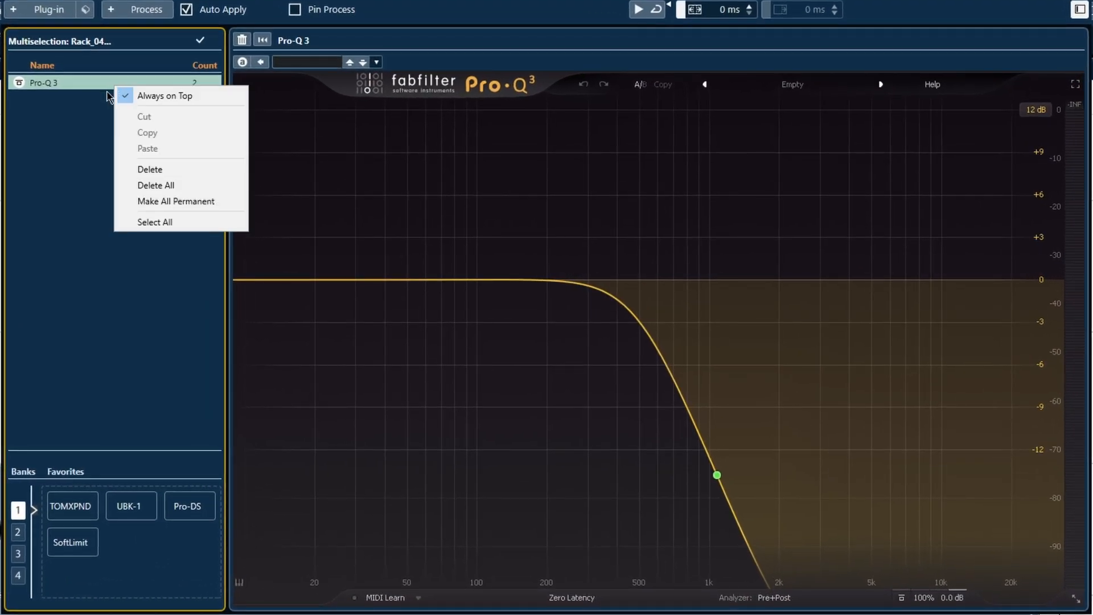
{"action": "left_click", "coordinate": [170, 174]}
{"action": "left_click", "coordinate": [200, 40]}
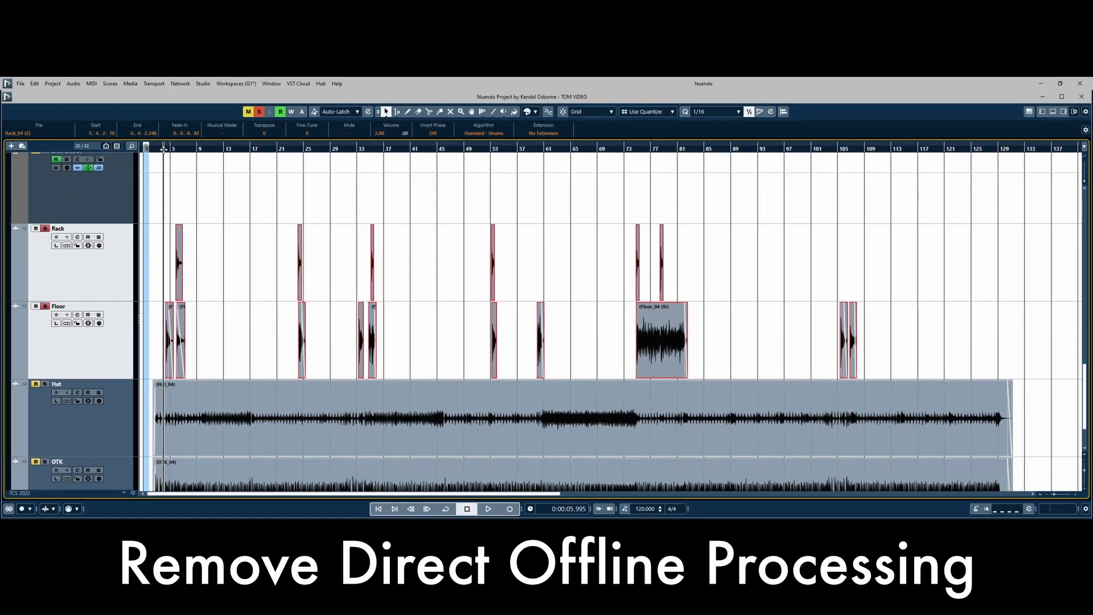
{"action": "key", "text": "space"}
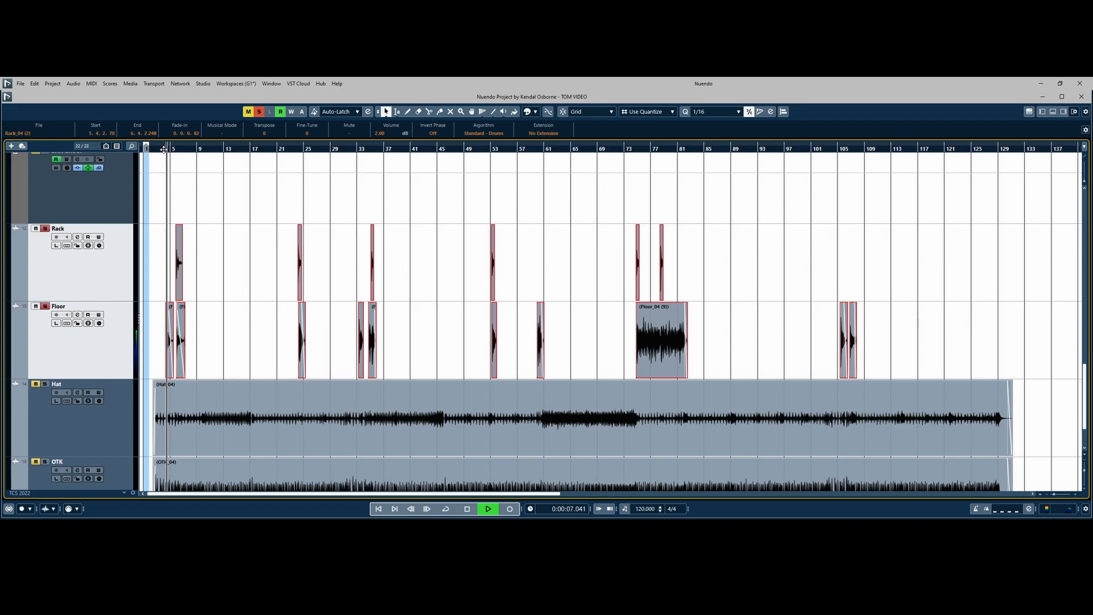
{"action": "key", "text": "space"}
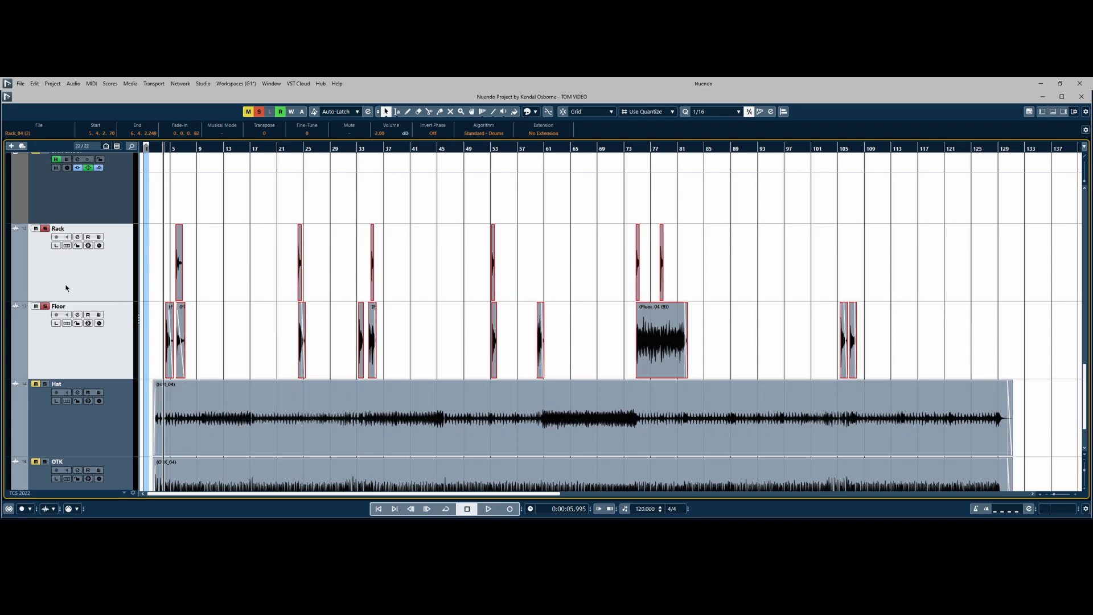
Solo only the Floor track and load Pro-MB into its first insert slot
{"action": "left_click", "coordinate": [68, 312]}
{"action": "left_click", "coordinate": [45, 306]}
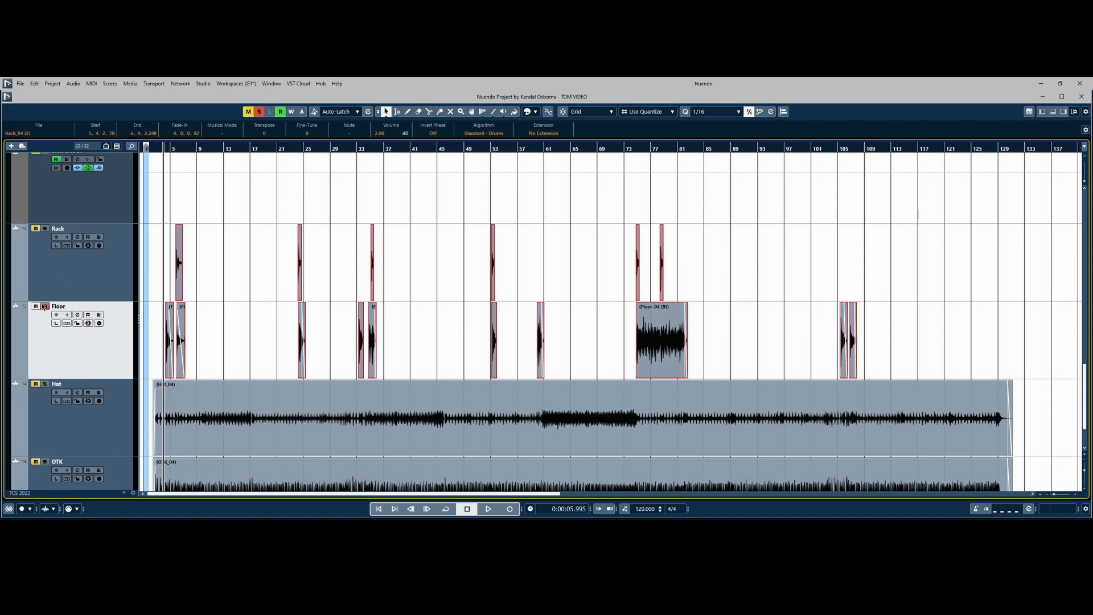
{"action": "left_click", "coordinate": [77, 314]}
{"action": "left_click", "coordinate": [393, 167]}
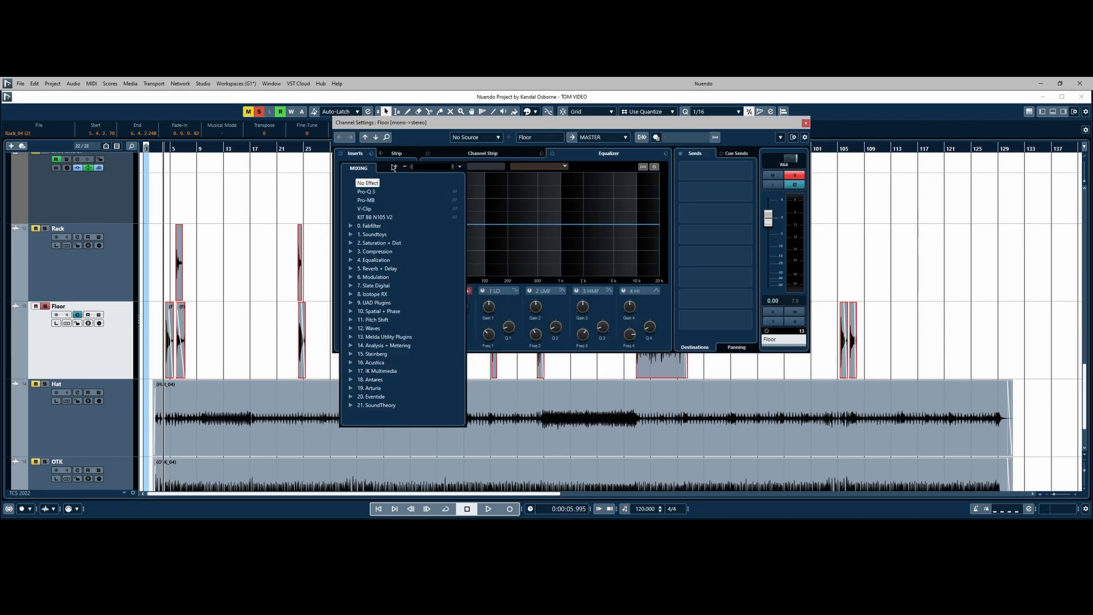
{"action": "type", "text": "mb"}
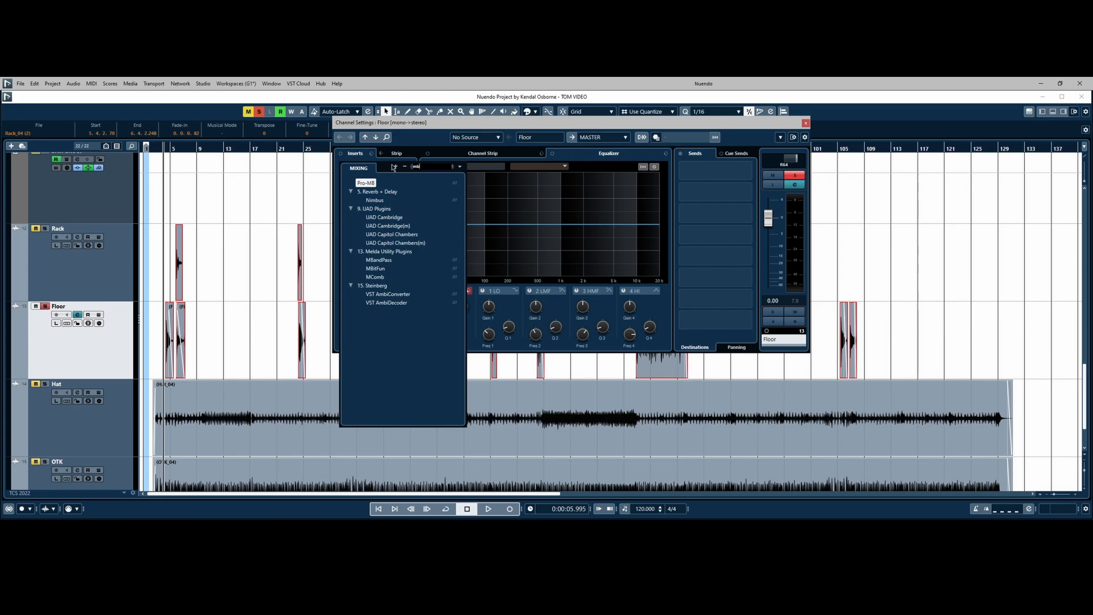
{"action": "key", "text": "Return"}
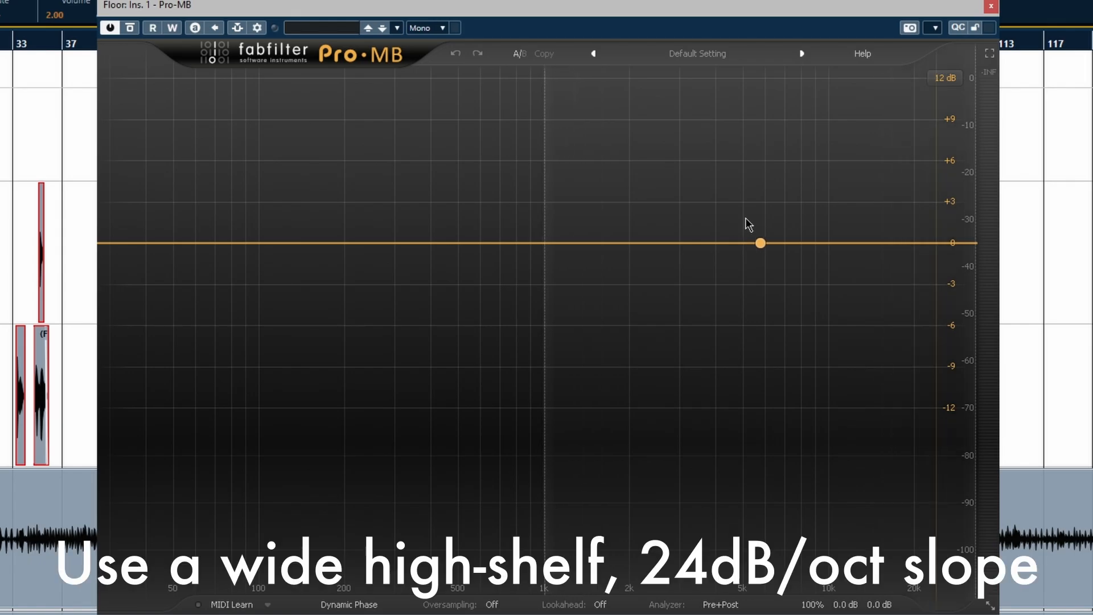
Create a Pro-MB high-shelf band from 1 kHz upward and set its range to -22 dB
{"action": "left_click", "coordinate": [734, 231]}
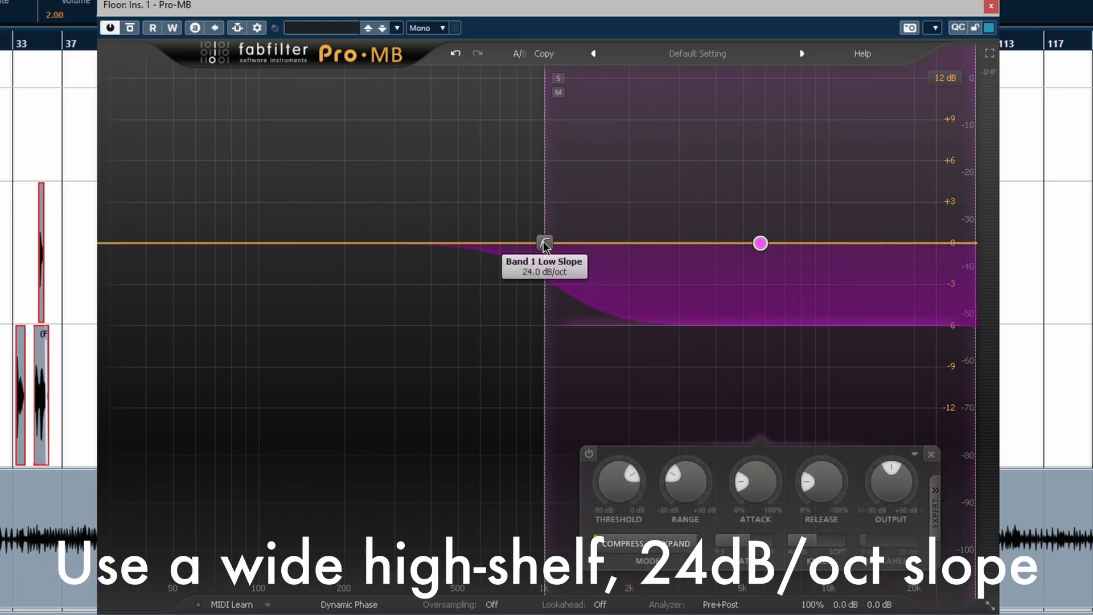
{"action": "mouse_move", "coordinate": [544, 244]}
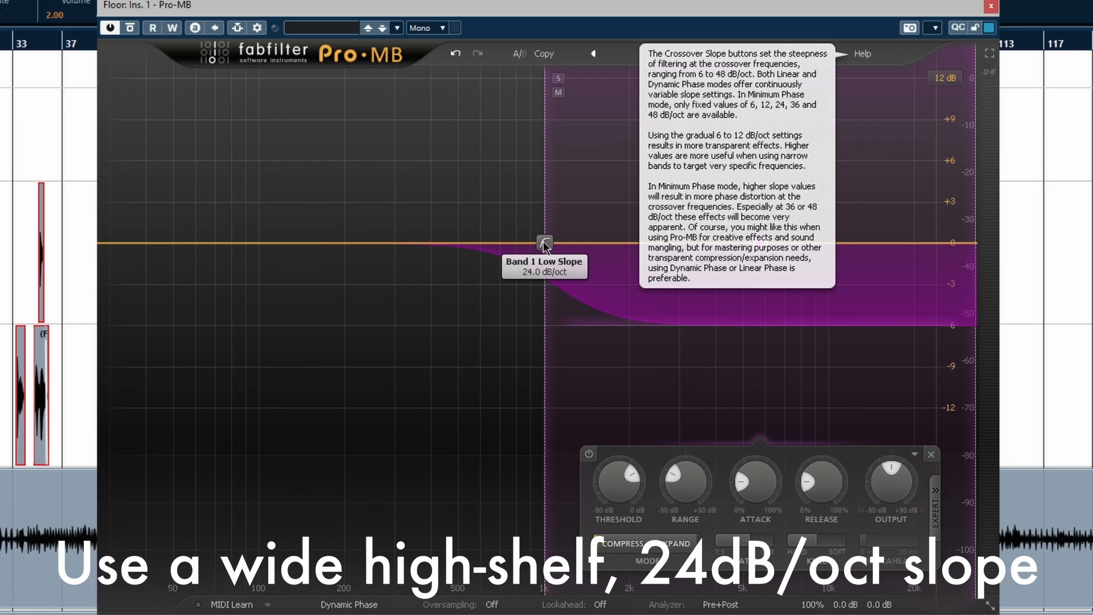
{"action": "double_click", "coordinate": [692, 324]}
{"action": "type", "text": "-"}
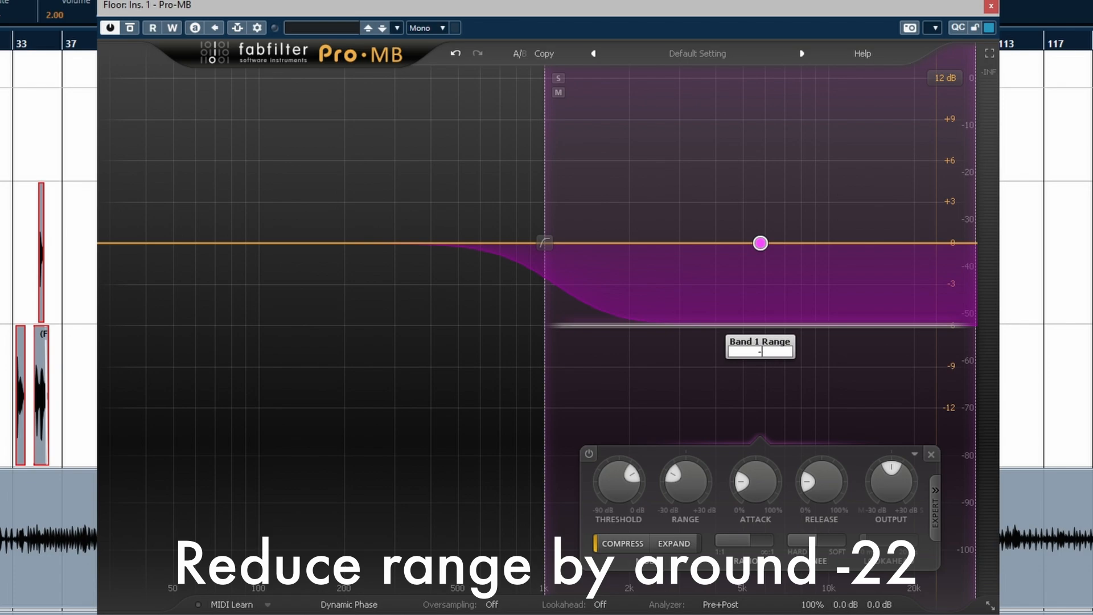
{"action": "type", "text": "22"}
{"action": "key", "text": "Return"}
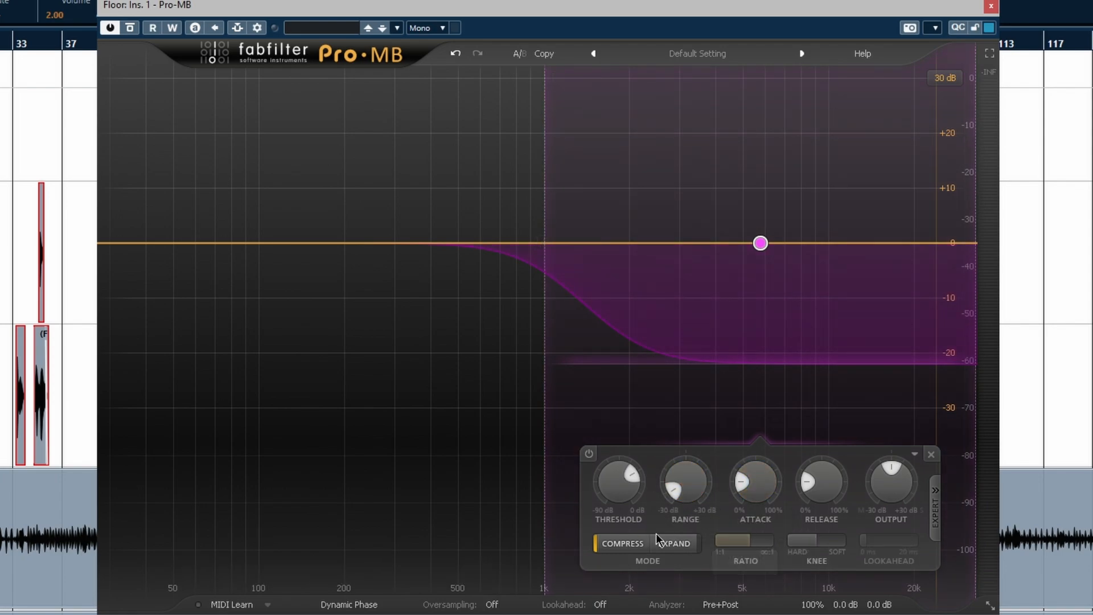
Switch the Pro-MB band to Expand mode with a 6:1 ratio and 0% attack
{"action": "left_click", "coordinate": [672, 543]}
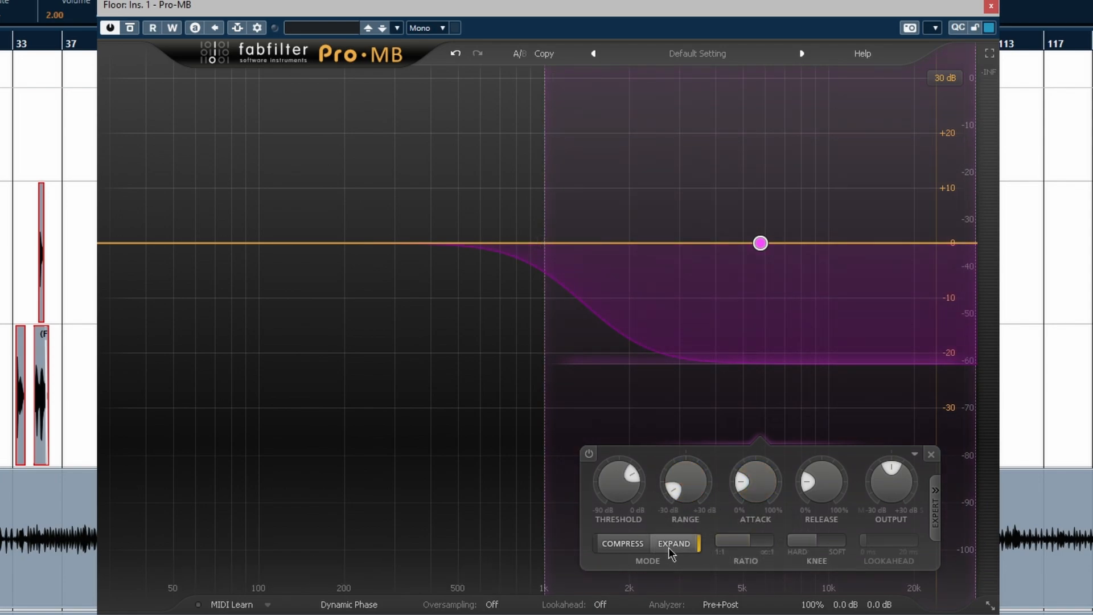
{"action": "double_click", "coordinate": [741, 540]}
{"action": "type", "text": "6"}
{"action": "key", "text": "Return"}
{"action": "left_click_drag", "start_coordinate": [755, 481], "coordinate": [745, 597]}
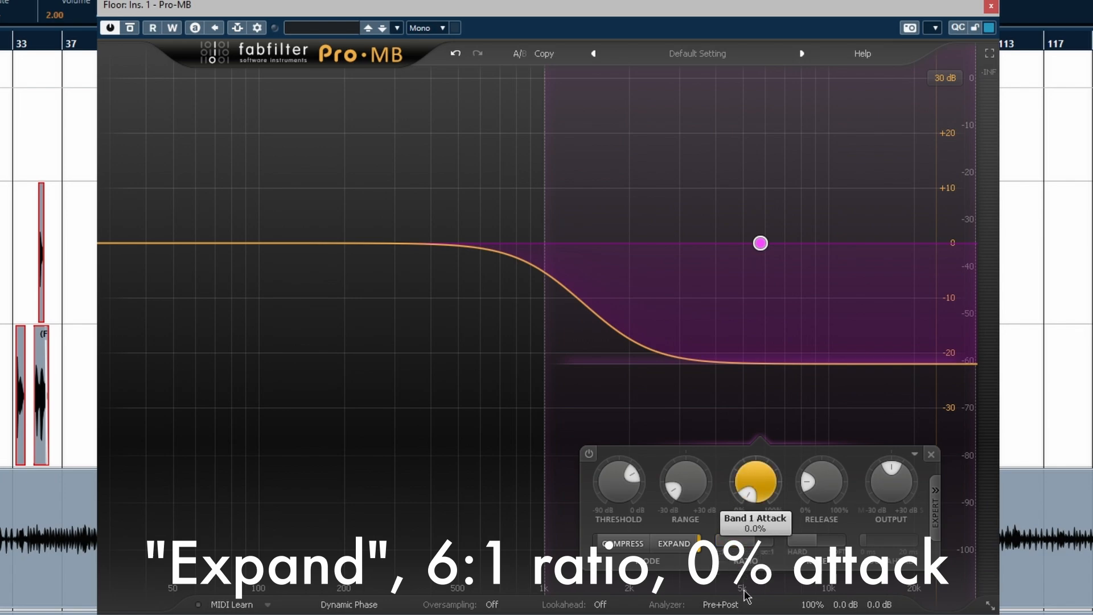
Set the band to a hard 0 dB knee and 0 dB threshold, and enable lookahead at 5 ms
{"action": "left_click_drag", "start_coordinate": [820, 538], "coordinate": [665, 545]}
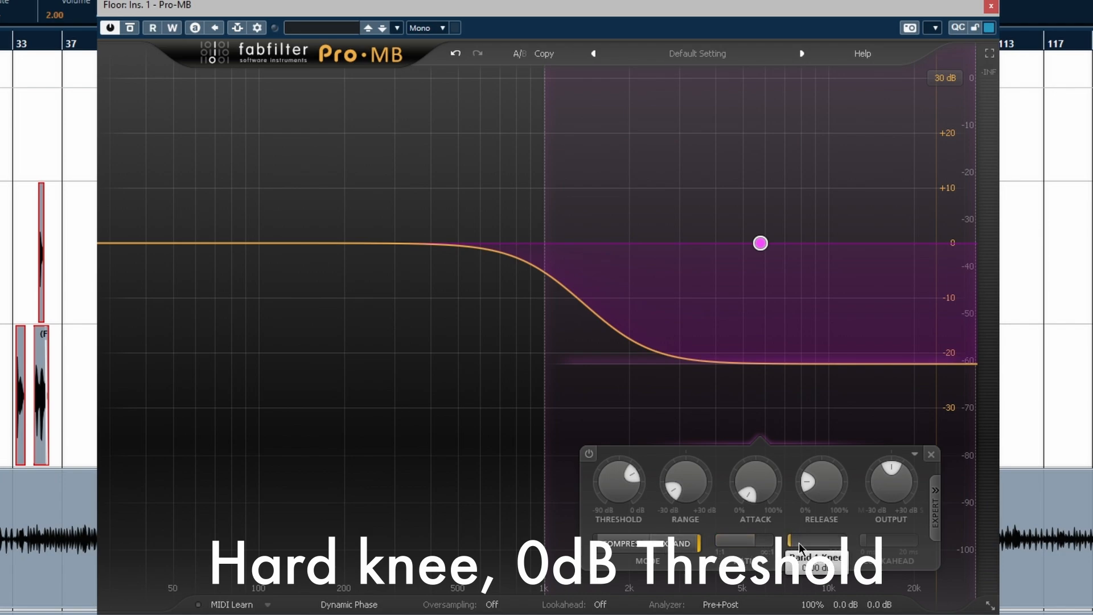
{"action": "left_click_drag", "start_coordinate": [618, 481], "coordinate": [589, 371]}
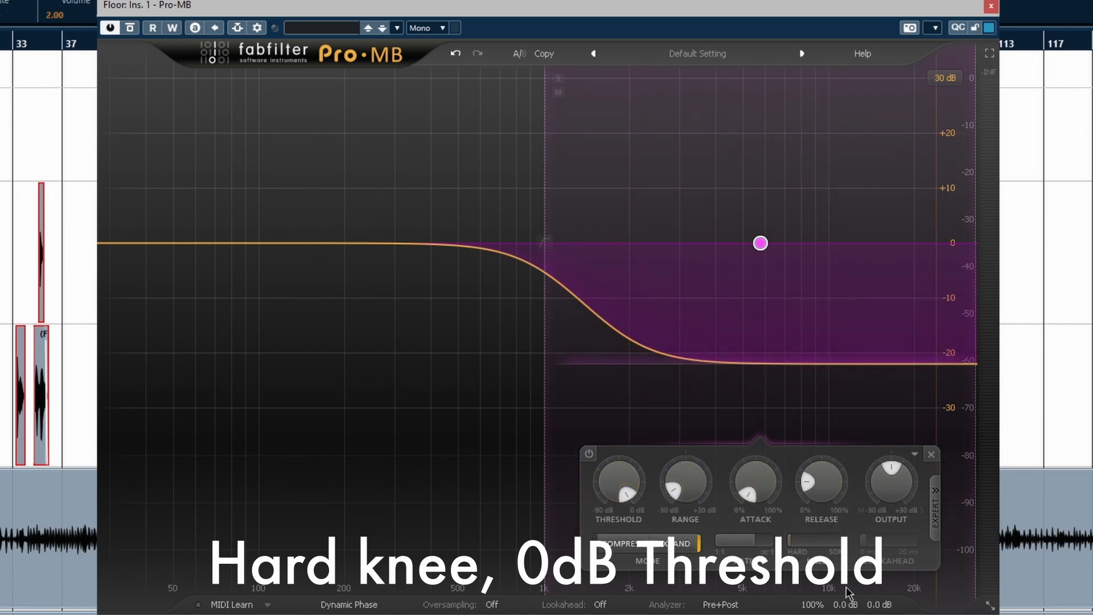
{"action": "left_click", "coordinate": [600, 605]}
{"action": "double_click", "coordinate": [872, 537]}
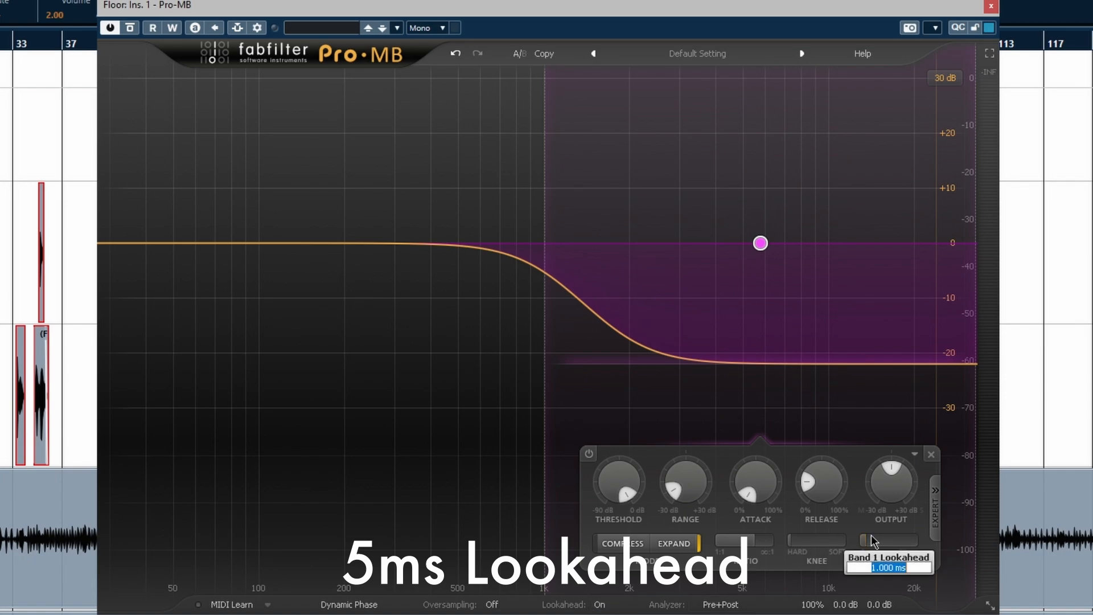
{"action": "type", "text": "5"}
{"action": "key", "text": "Return"}
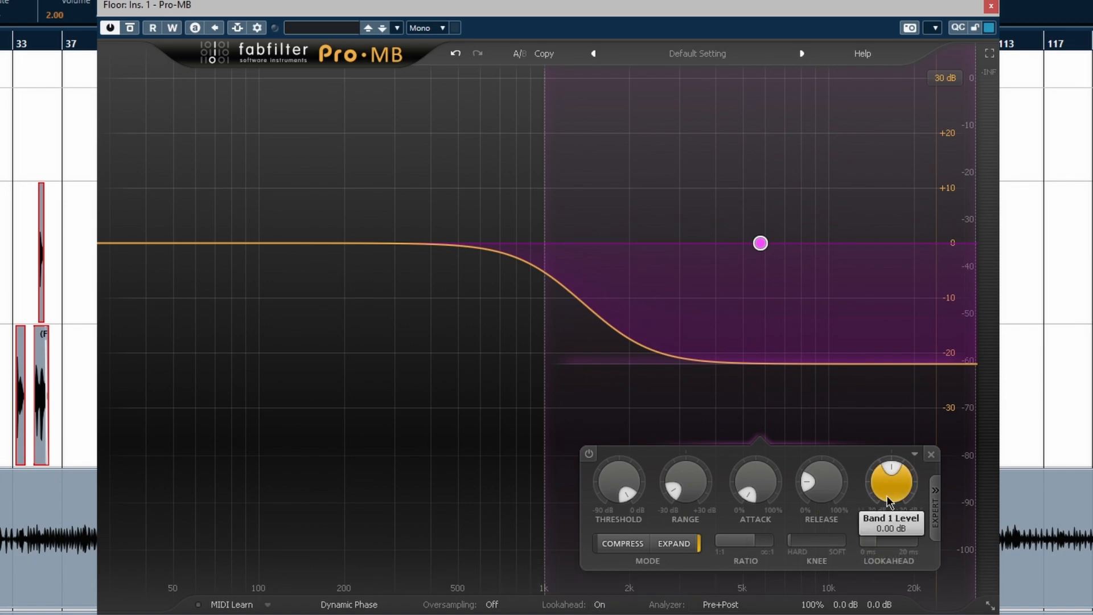
Set the band's side chain to Free and have it detect from about 45 Hz to 1.4 kHz
{"action": "left_click", "coordinate": [935, 504]}
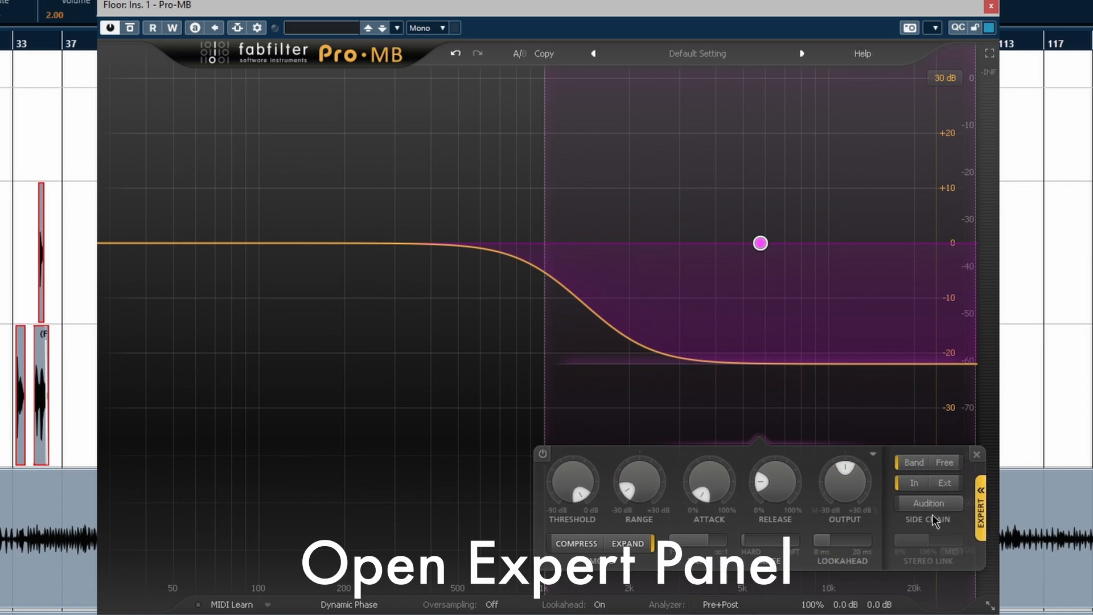
{"action": "left_click", "coordinate": [946, 462]}
{"action": "left_click_drag", "start_coordinate": [513, 430], "coordinate": [295, 419]}
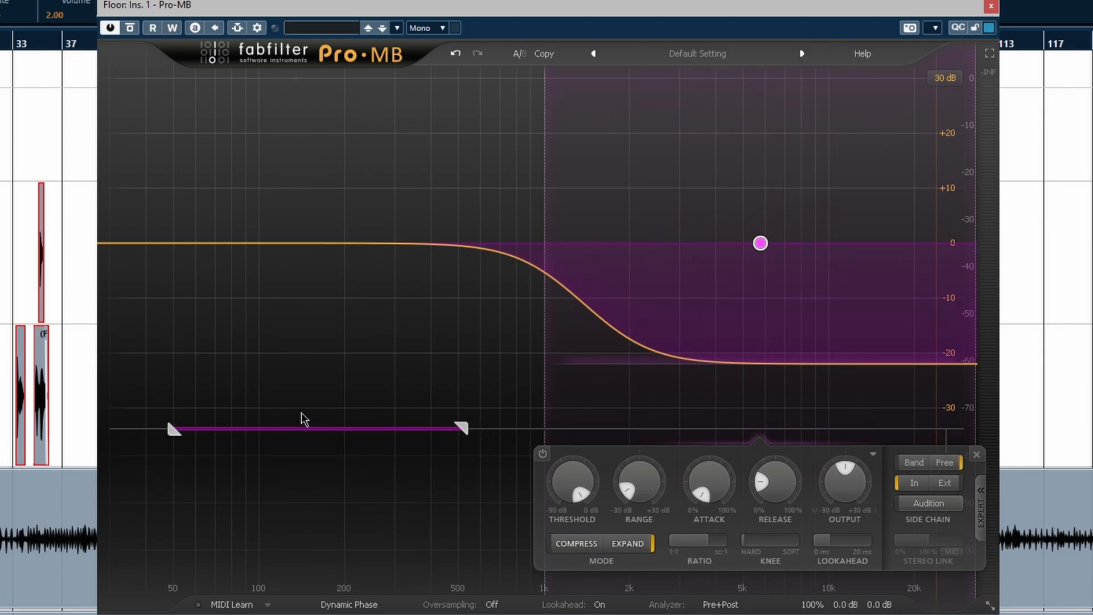
{"action": "left_click_drag", "start_coordinate": [462, 428], "coordinate": [591, 428]}
{"action": "left_click_drag", "start_coordinate": [505, 437], "coordinate": [495, 437]}
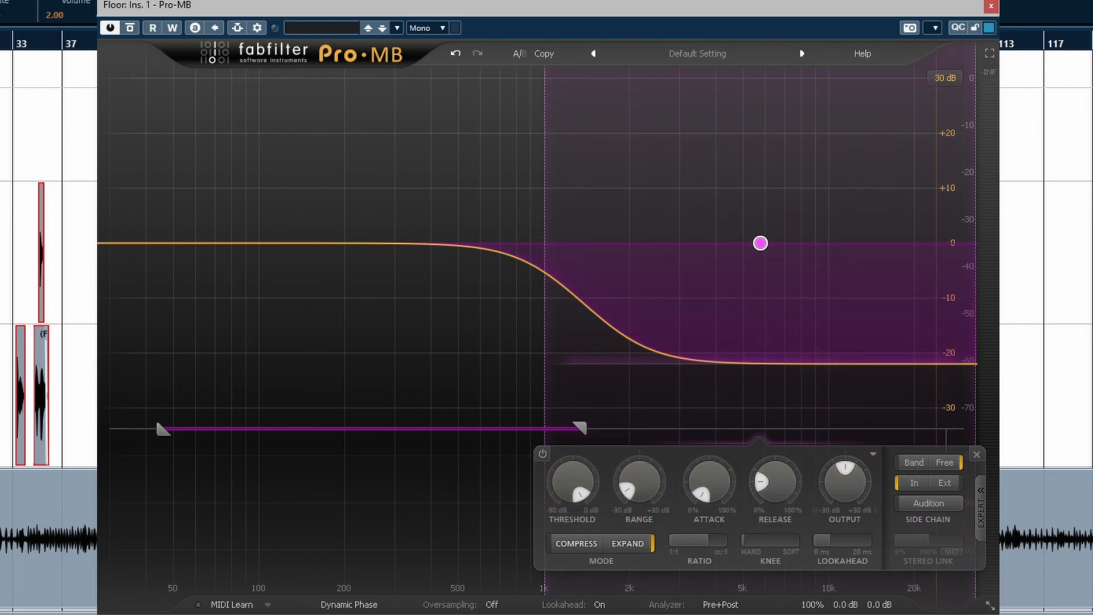
Play back the soloed Floor track to check how the expander band reacts to the hits
{"action": "key", "text": "space"}
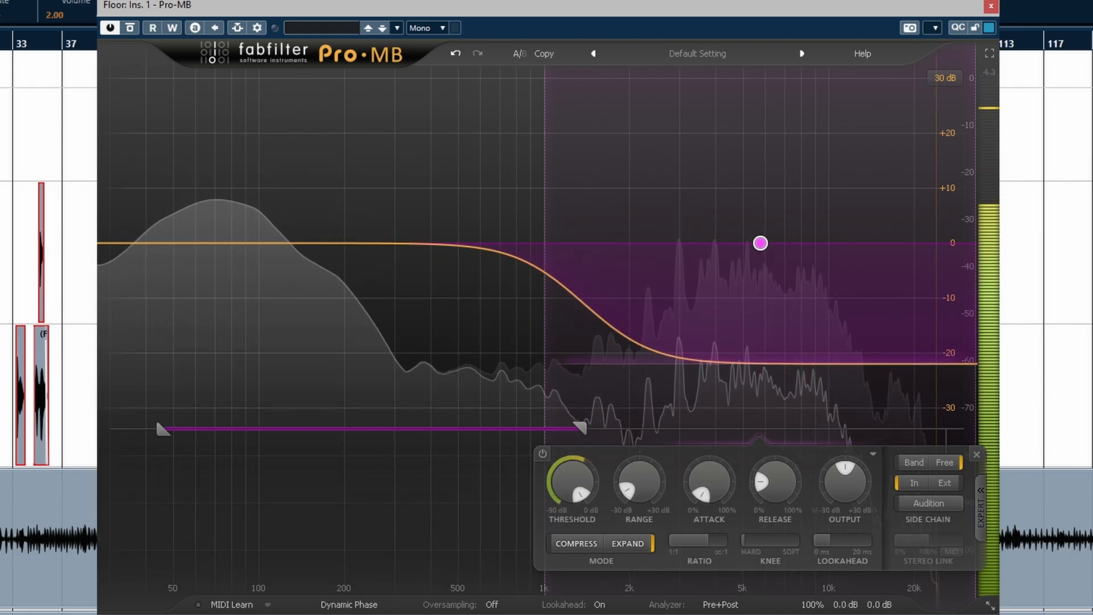
{"action": "key", "text": "space"}
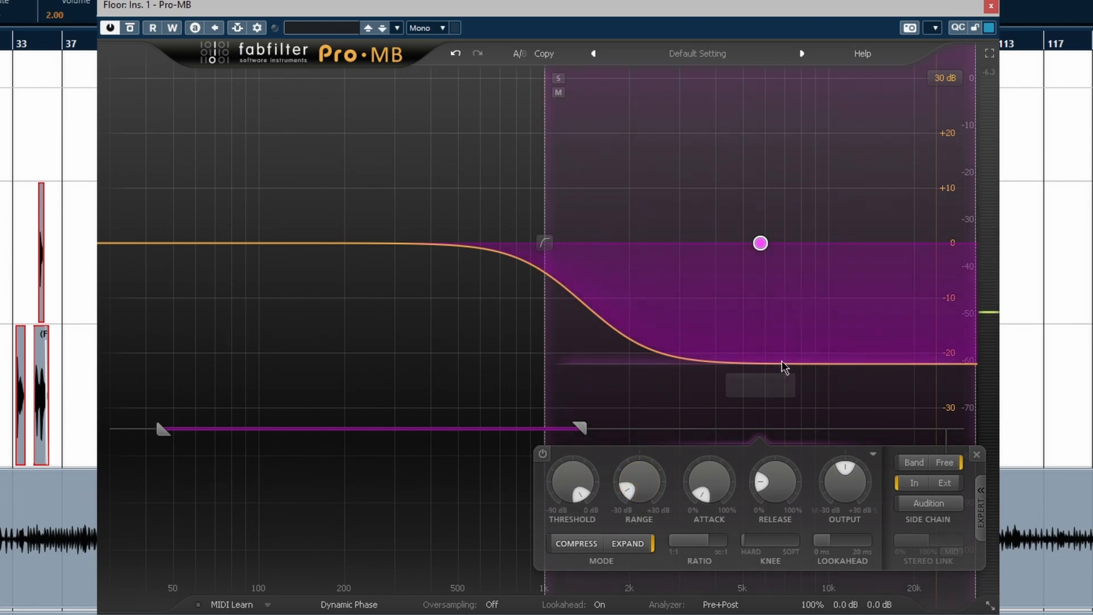
{"action": "key", "text": "space"}
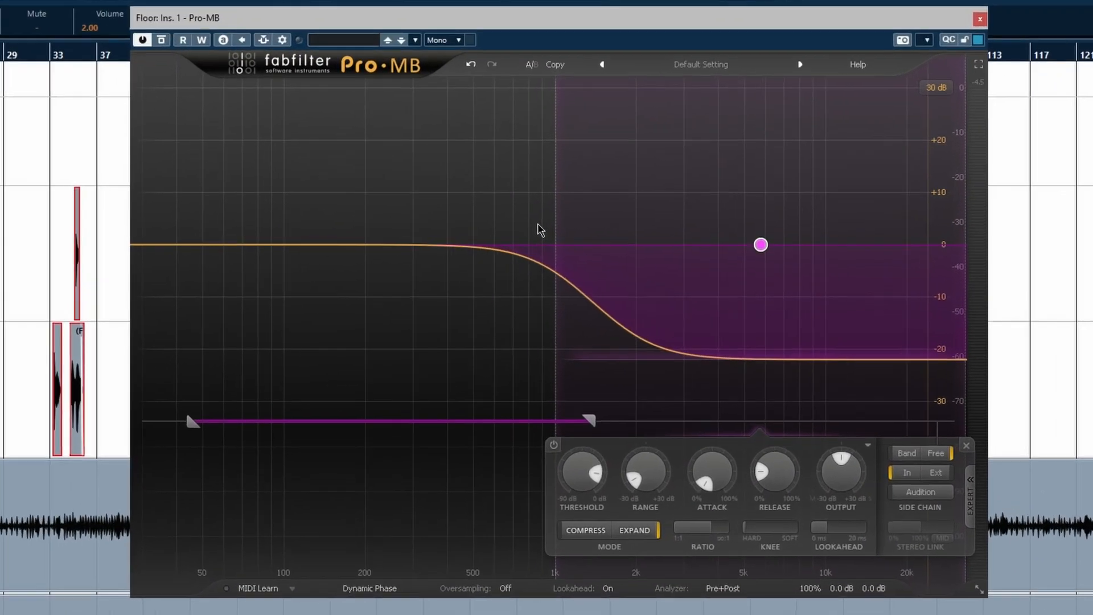
{"action": "key", "text": "space"}
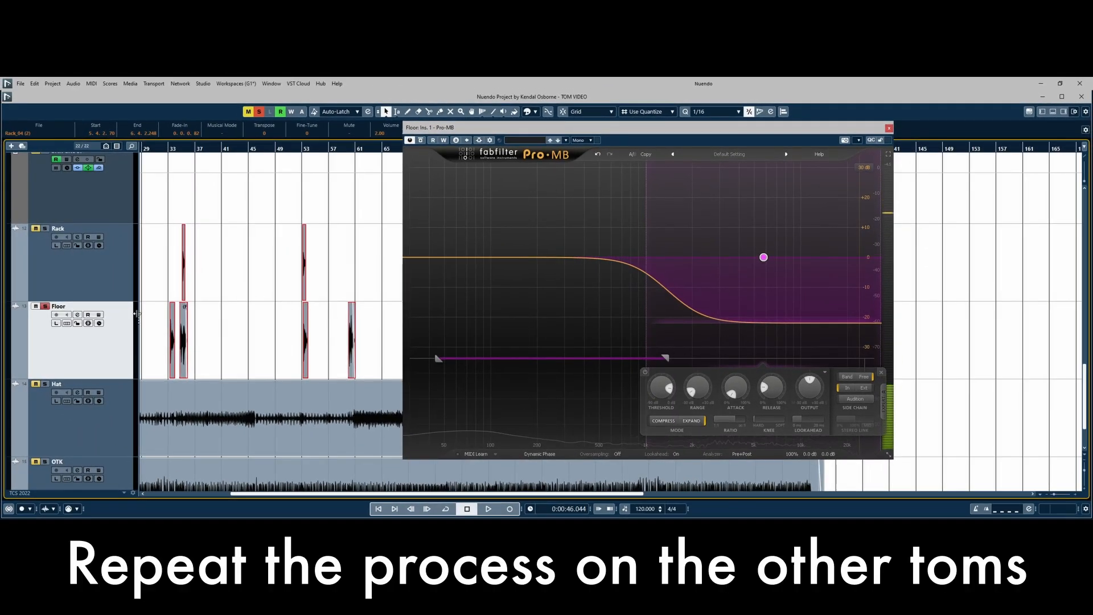
Unsolo the Floor track, select the Rack track and close the Pro-MB window
{"action": "scroll", "coordinate": [150, 308], "scroll_direction": "left", "scroll_amount": 5}
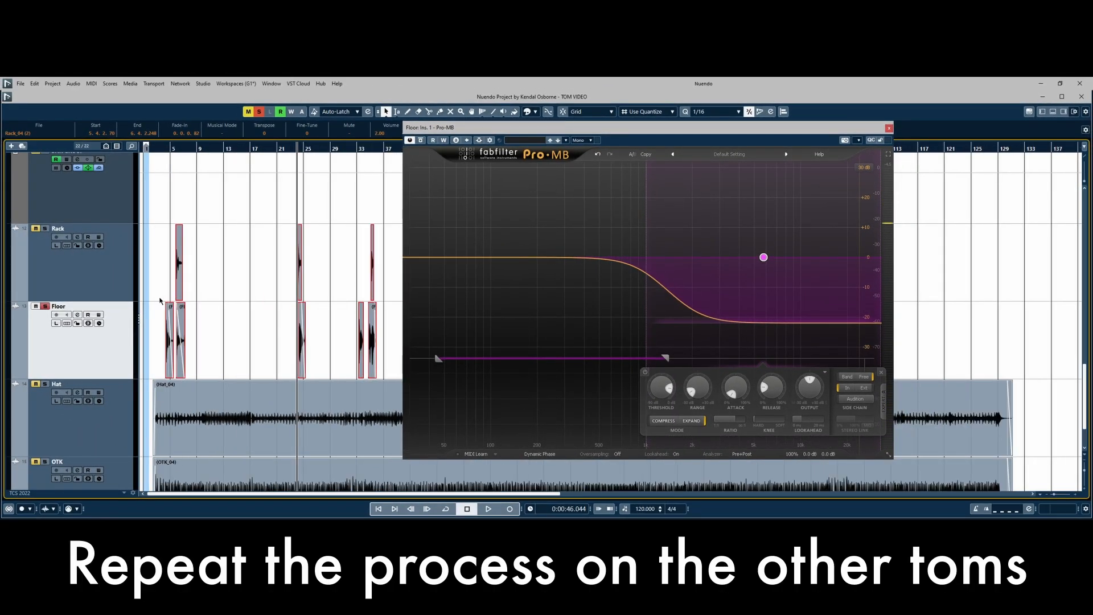
{"action": "left_click", "coordinate": [45, 305]}
{"action": "left_click", "coordinate": [61, 284]}
{"action": "left_click", "coordinate": [889, 128]}
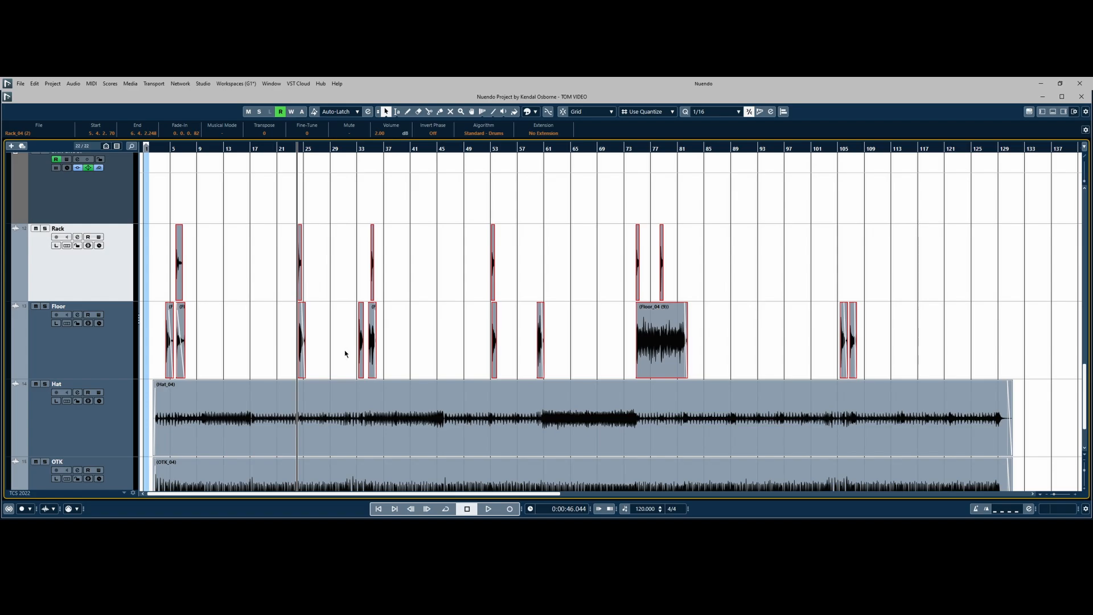
Select all Rack and Floor clips and bounce them into one continuous clip per track, replacing the originals
{"action": "scroll", "coordinate": [225, 341], "scroll_direction": "down", "scroll_amount": 2}
{"action": "key", "text": "shift+g"}
{"action": "key", "text": "shift+g"}
{"action": "left_click", "coordinate": [157, 147]}
{"action": "key", "text": "h"}
{"action": "key", "text": "g"}
{"action": "key", "text": "g"}
{"action": "left_click_drag", "start_coordinate": [989, 330], "coordinate": [147, 297]}
{"action": "key", "text": "g"}
{"action": "key", "text": "g"}
{"action": "key", "text": "ctrl+b"}
{"action": "key", "text": "Return"}
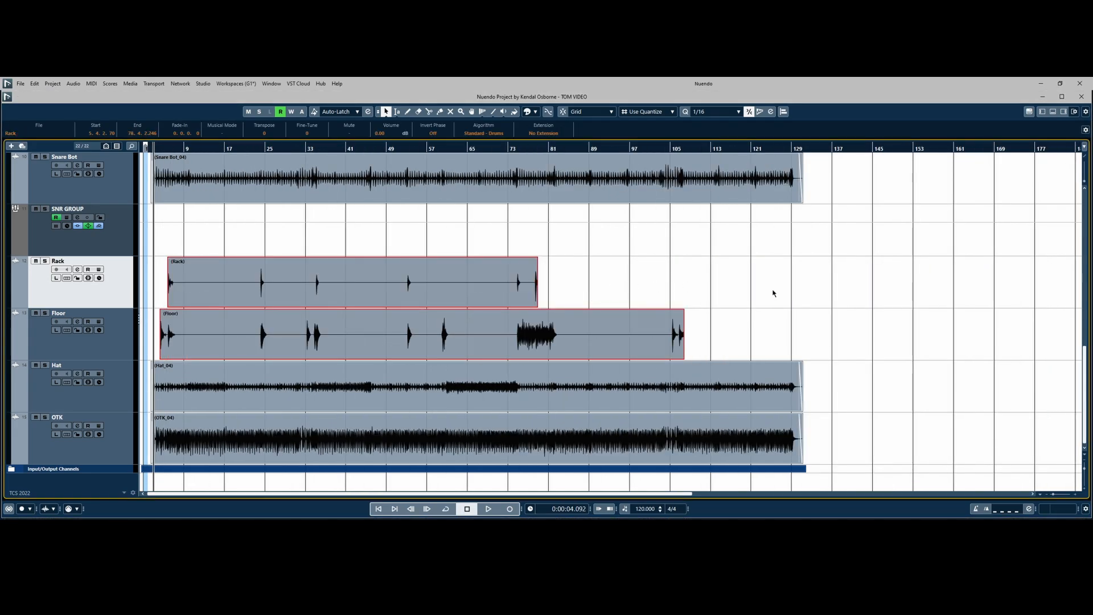
Bounce a range from bar 1 to about bar 130 on the Rack and Floor tracks, replacing the clips, and start playback
{"action": "key", "text": "2"}
{"action": "left_click_drag", "start_coordinate": [800, 293], "coordinate": [85, 330]}
{"action": "key", "text": "ctrl+b"}
{"action": "key", "text": "Return"}
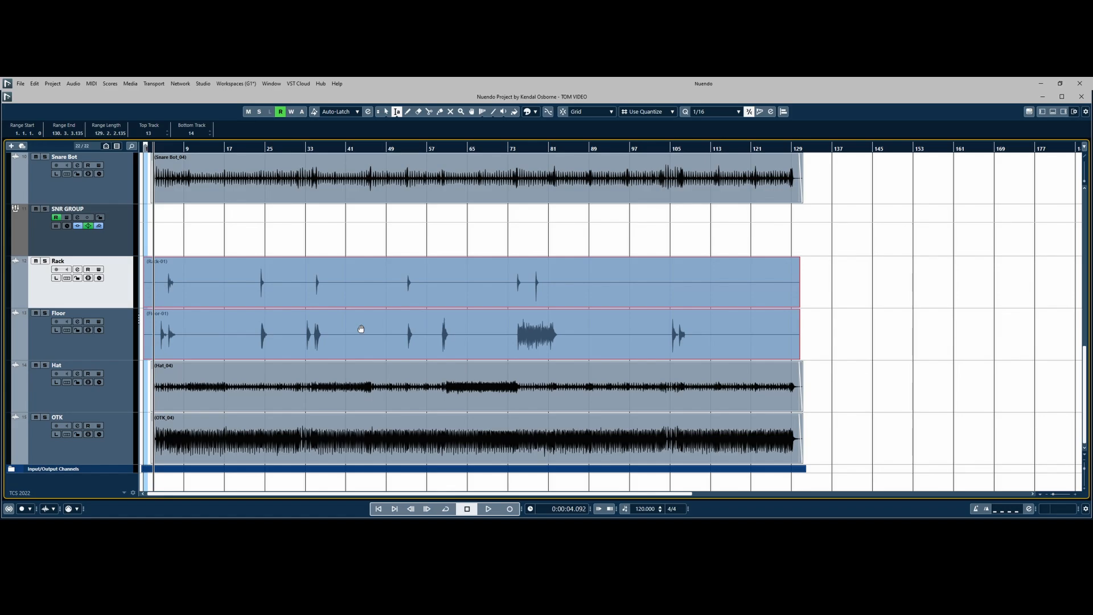
{"action": "left_click", "coordinate": [896, 302]}
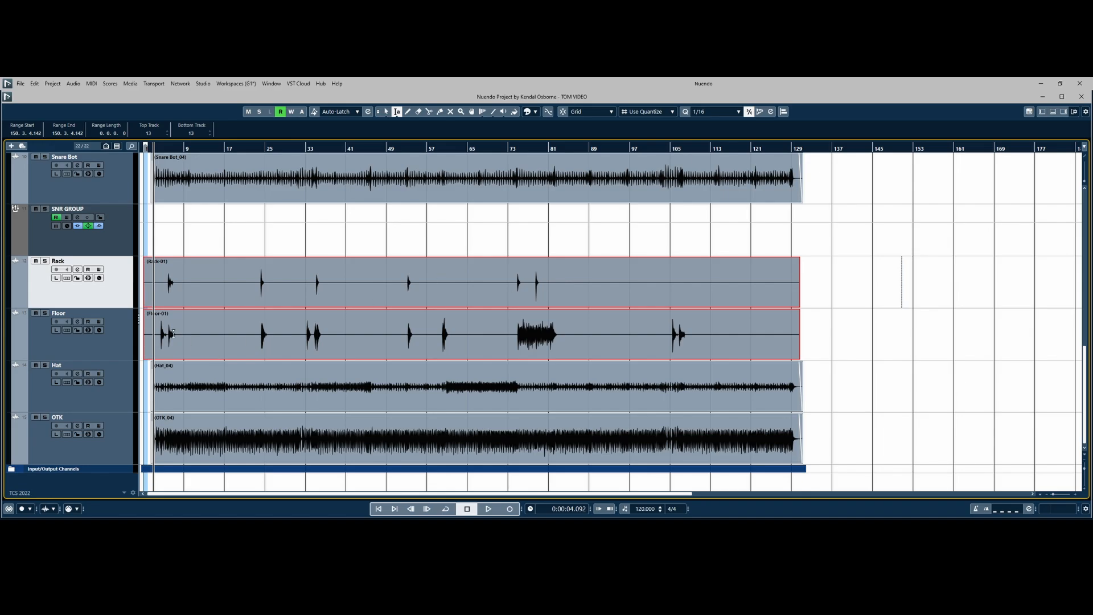
{"action": "key", "text": "space"}
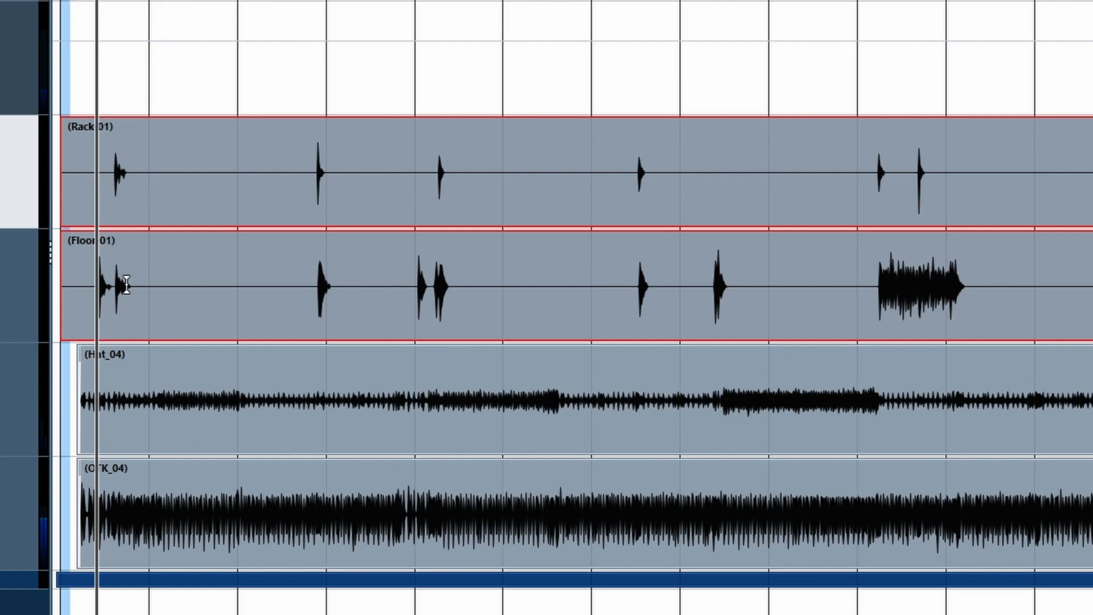